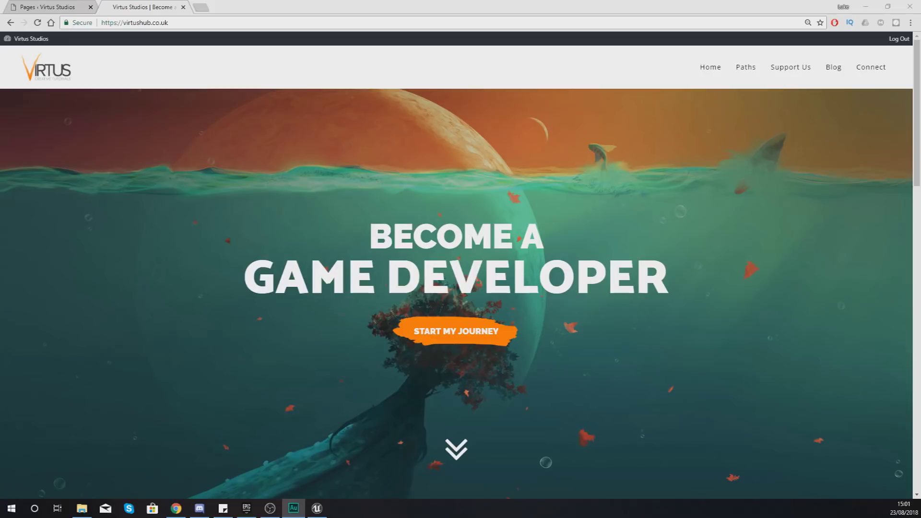
# Open the mech combat course from the Virtus site's Paths page and follow its resources download link.
pyautogui.moveTo(744, 78)
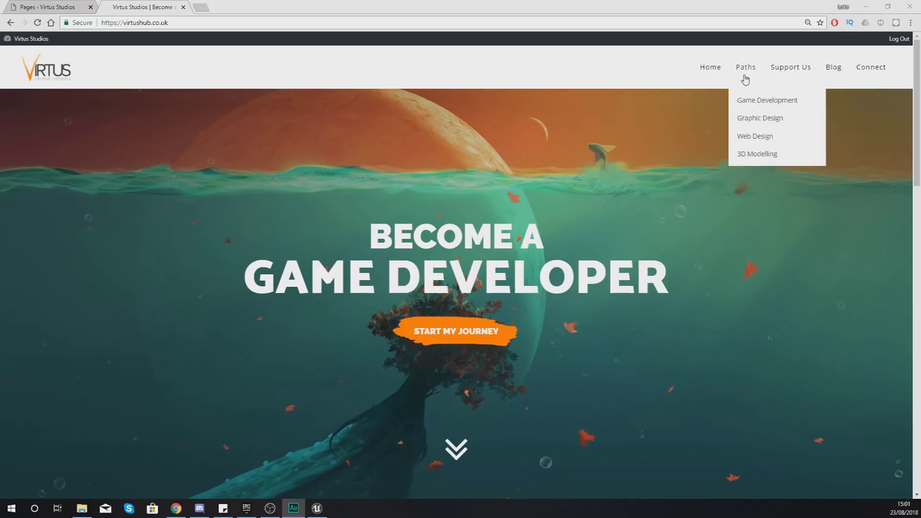
pyautogui.click(746, 76)
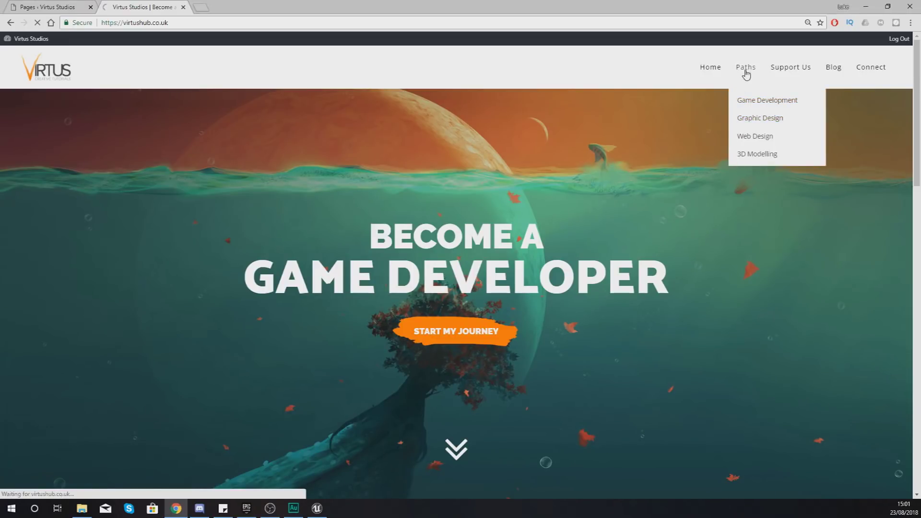
pyautogui.scroll(-10, 528, 219)
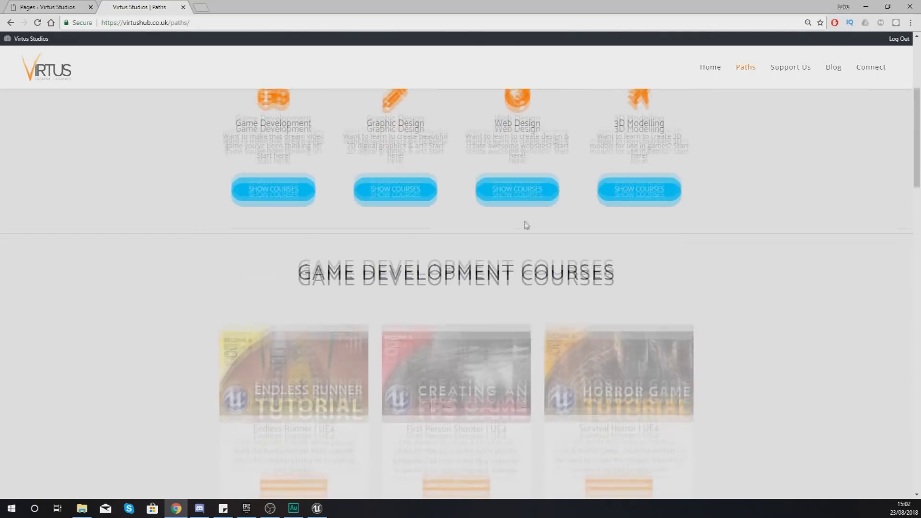
pyautogui.scroll(-9, 307, 341)
pyautogui.click(320, 297)
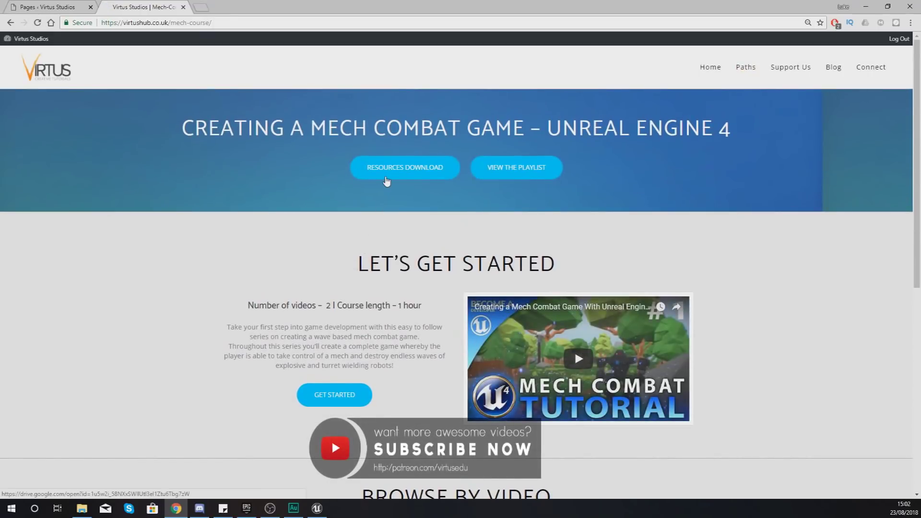
pyautogui.click(387, 181)
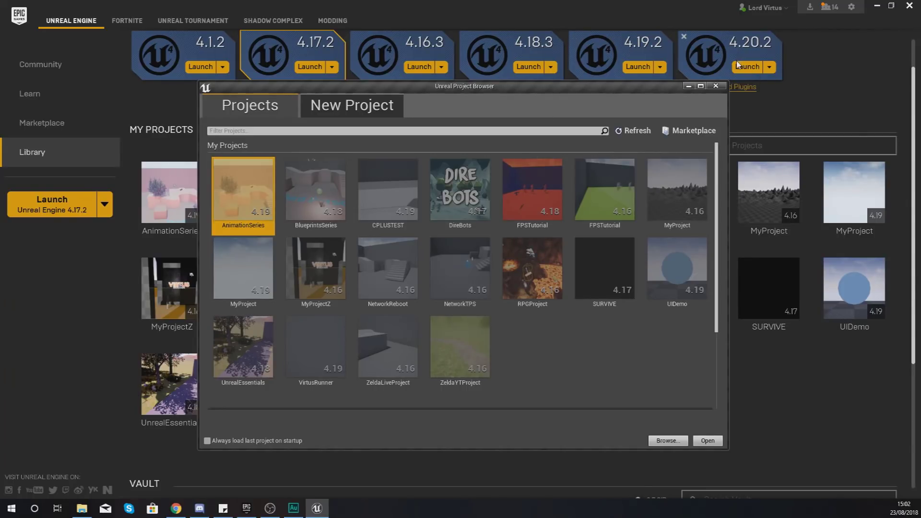
# Set up a new Blueprint project from the Third Person template with Desktop / Console, Maximum Quality and With Starter Content.
pyautogui.click(357, 104)
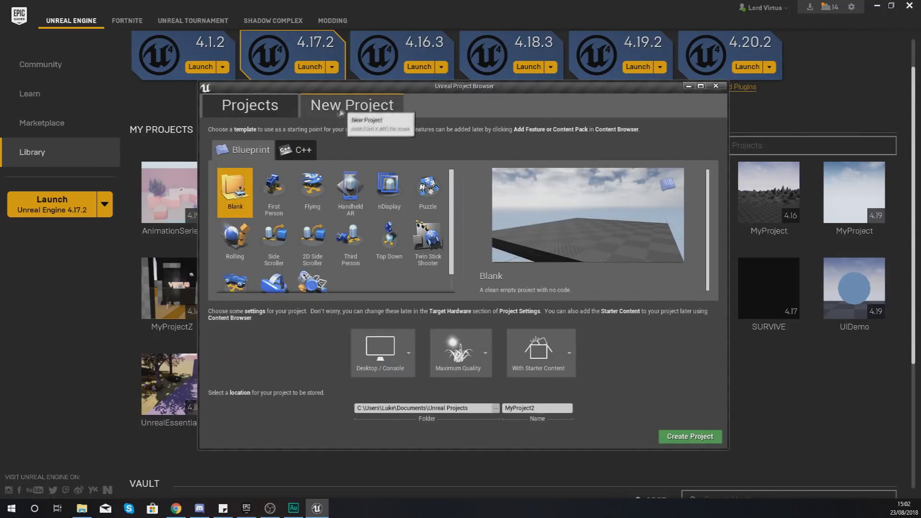
pyautogui.click(345, 240)
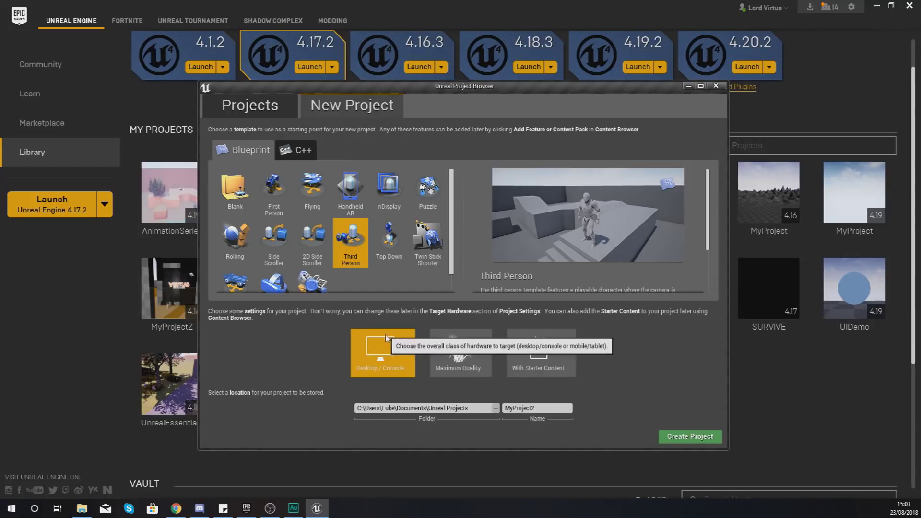
pyautogui.click(388, 359)
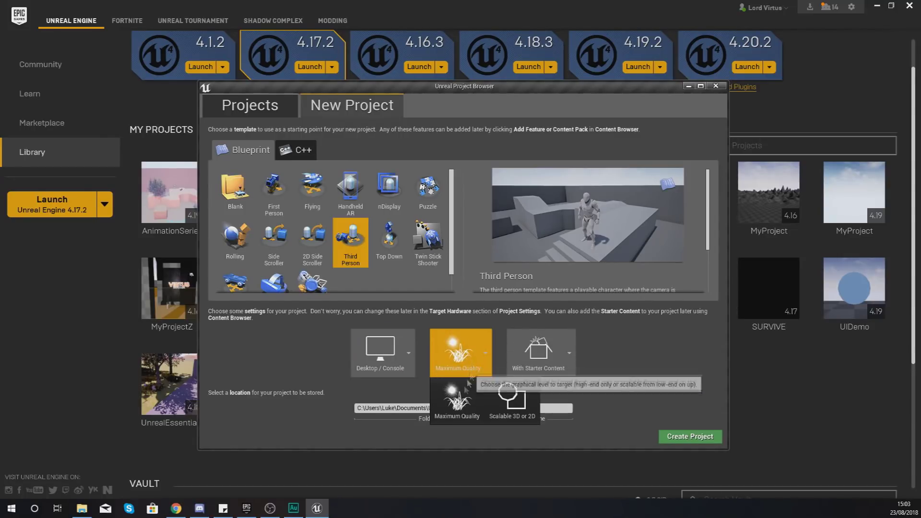
pyautogui.click(438, 372)
pyautogui.click(538, 355)
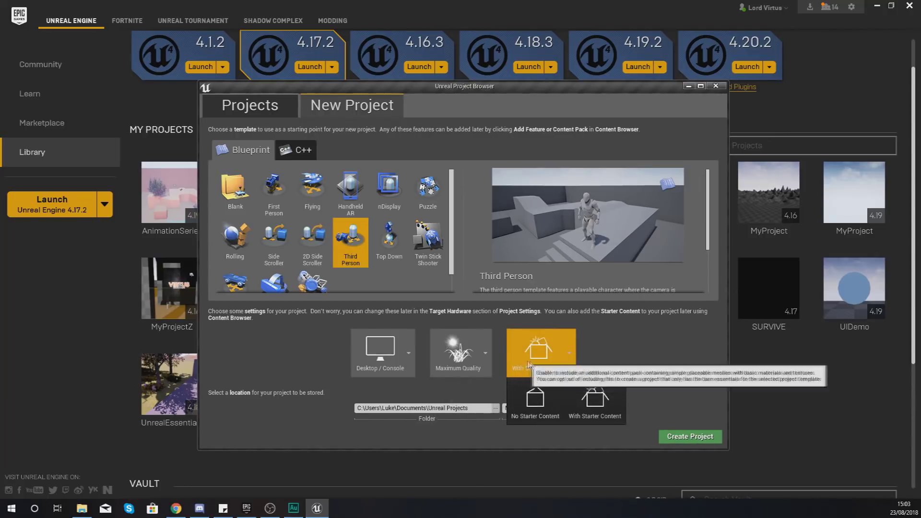
pyautogui.click(581, 407)
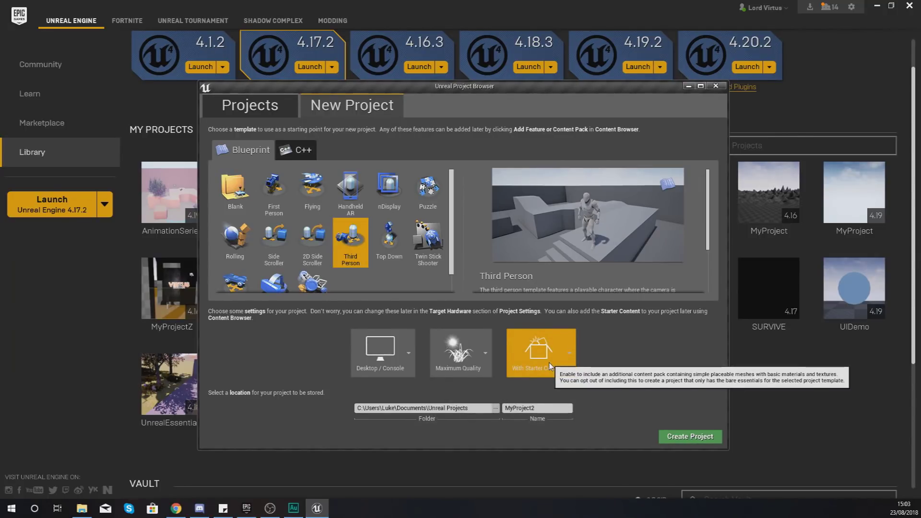
# Name the new project Mech_Combat and create it.
pyautogui.doubleClick(543, 407)
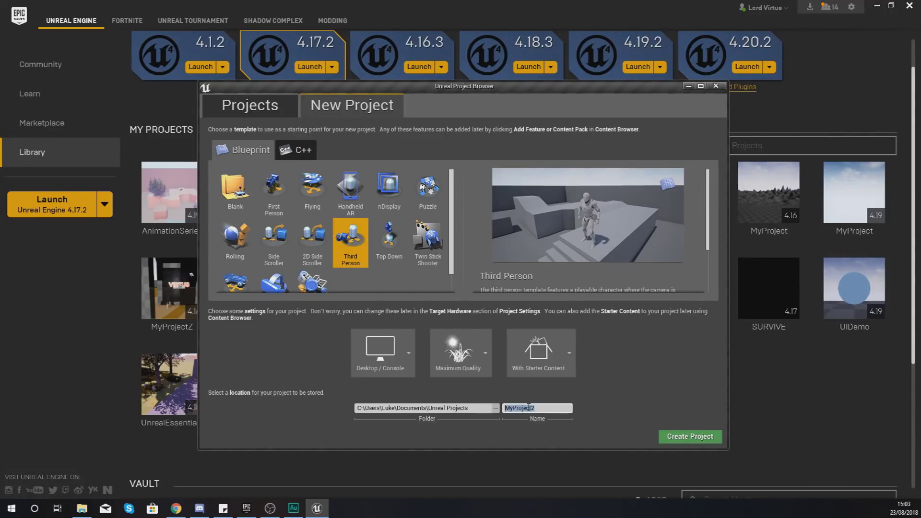
pyautogui.write('Mech_Combat')
pyautogui.click(675, 438)
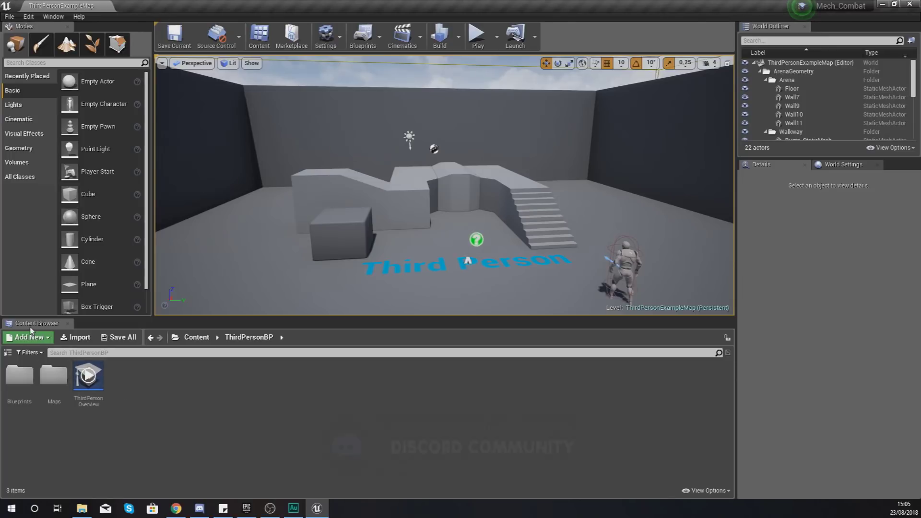
# Show the folder tree in the Content Browser and create a folder named MechCombat inside ThirdPersonBP.
pyautogui.click(8, 355)
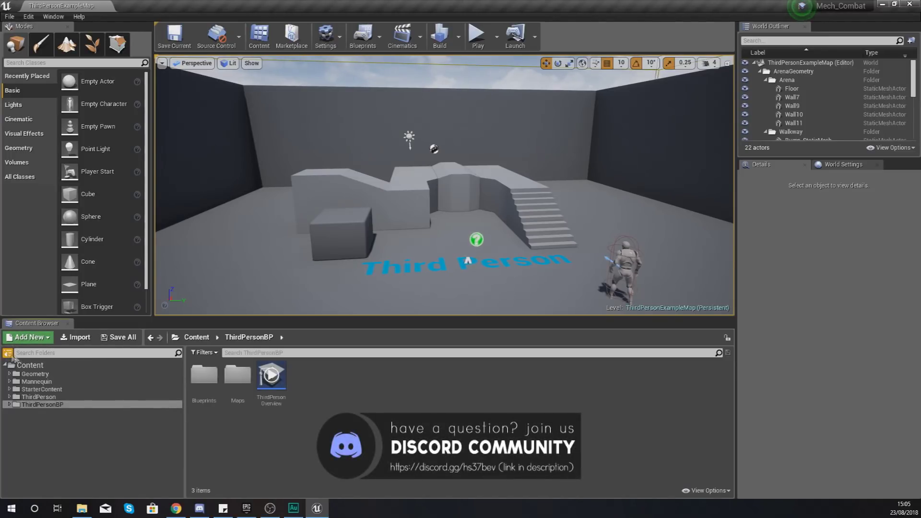
pyautogui.rightClick(88, 418)
pyautogui.click(77, 421)
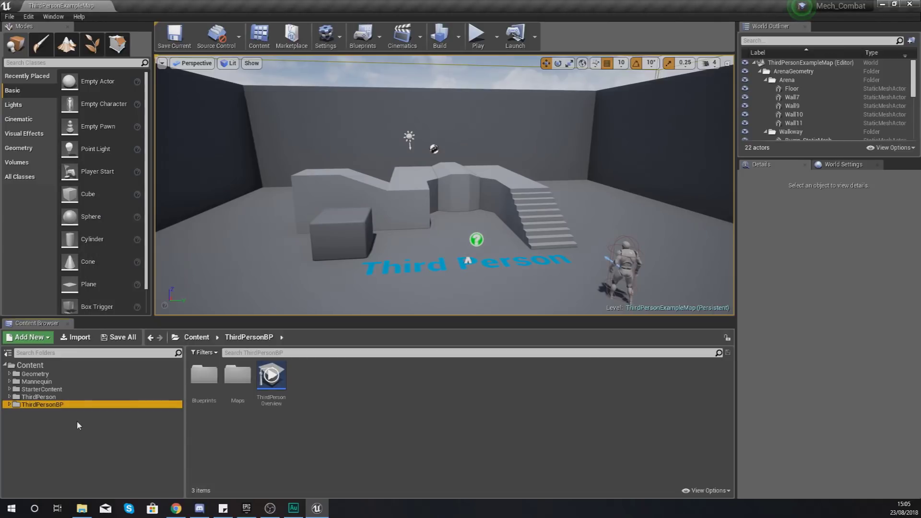
pyautogui.rightClick(65, 421)
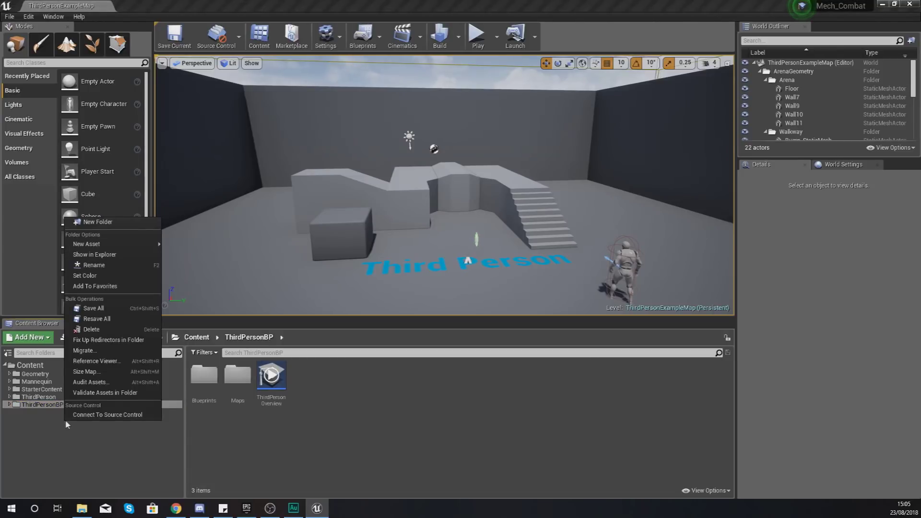
pyautogui.click(93, 222)
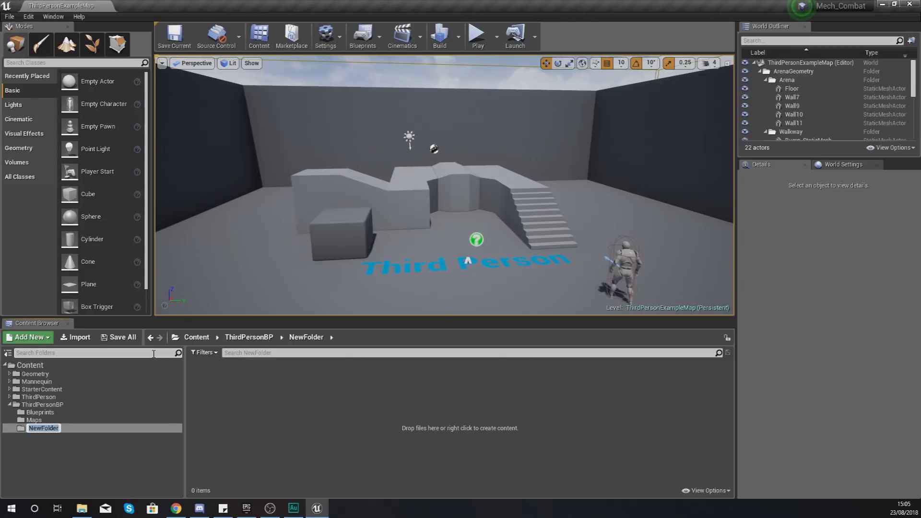
pyautogui.write('MechCombat')
pyautogui.press('Return')
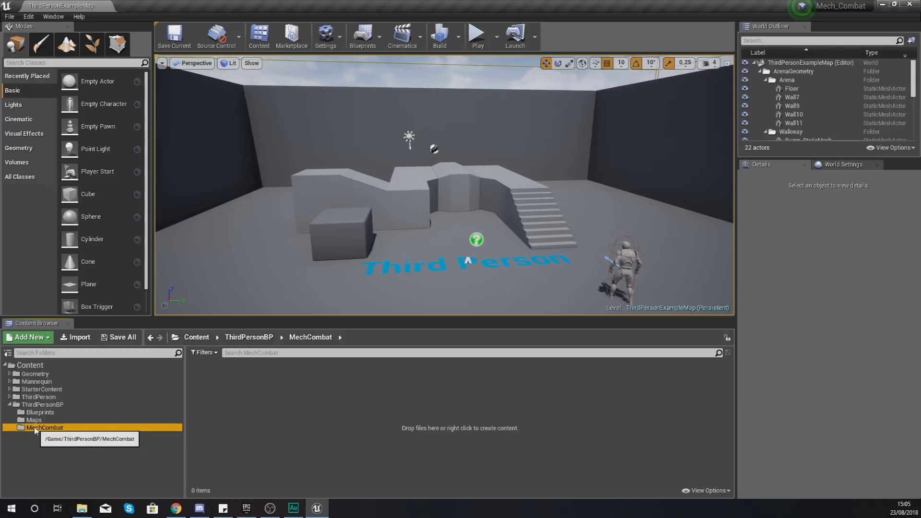
# Move the MechCombat folder directly under Content and set its folder color to bright cyan, hex sRGB 00FCFFFF.
pyautogui.moveTo(38, 433); pyautogui.dragTo(40, 366)
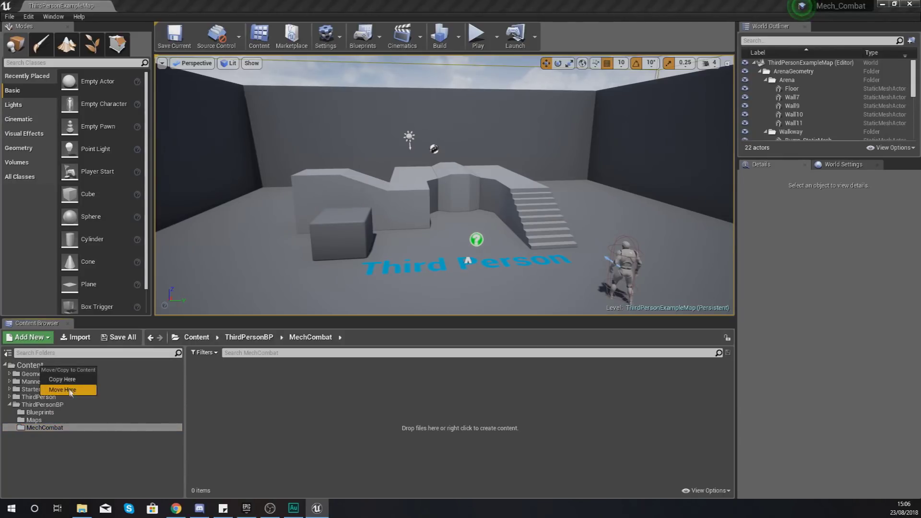
pyautogui.click(53, 392)
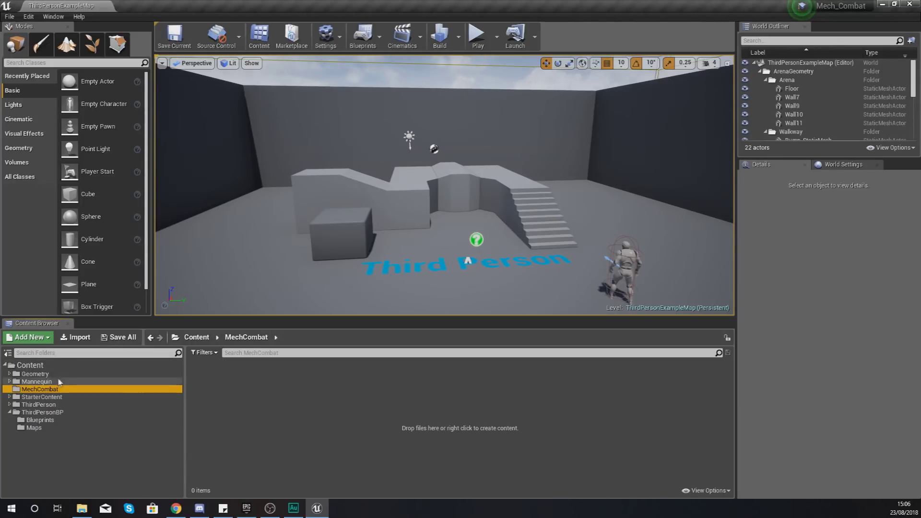
pyautogui.rightClick(34, 391)
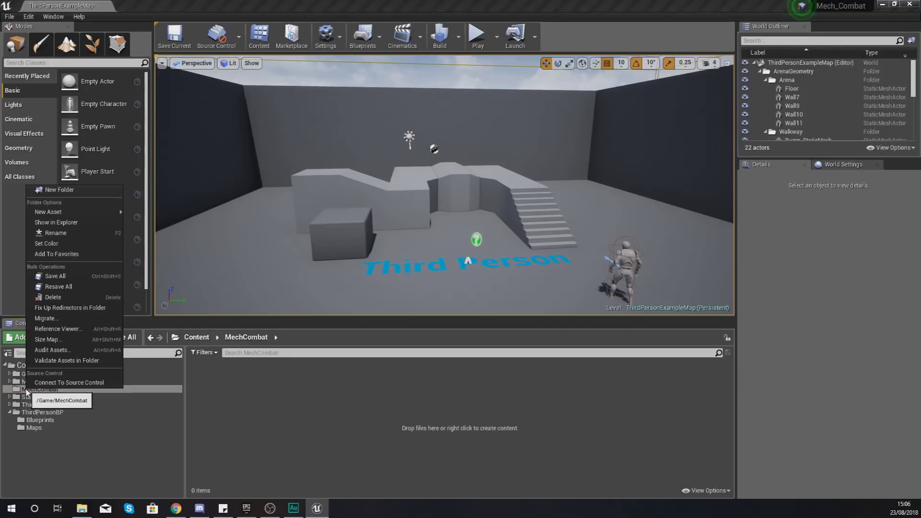
pyautogui.click(46, 243)
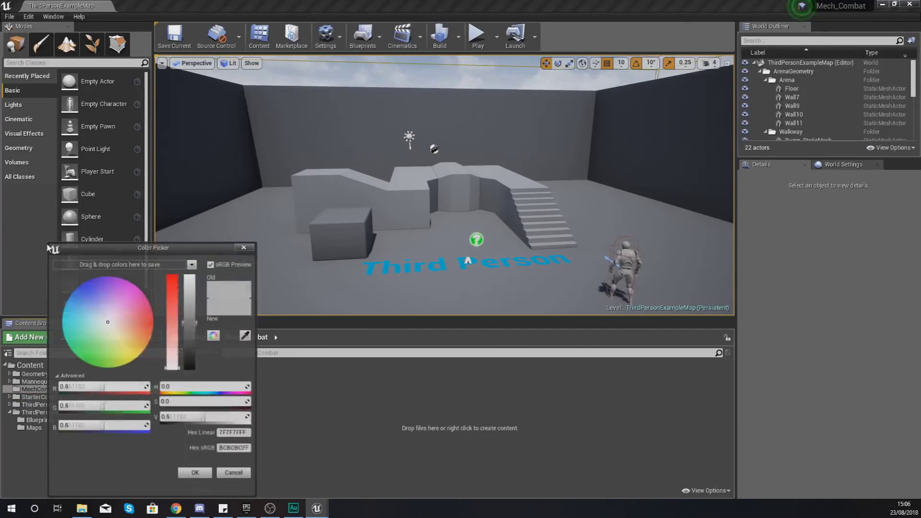
pyautogui.moveTo(84, 320); pyautogui.dragTo(53, 322)
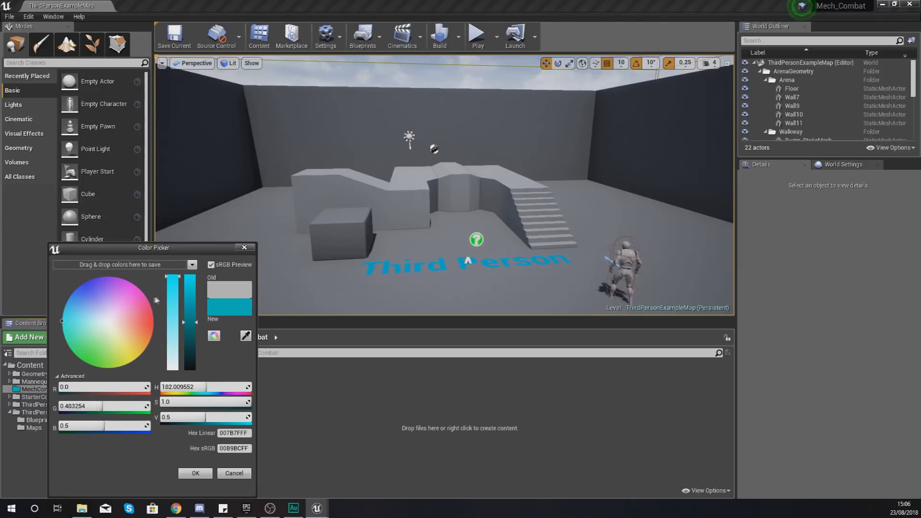
pyautogui.moveTo(188, 297); pyautogui.dragTo(187, 278)
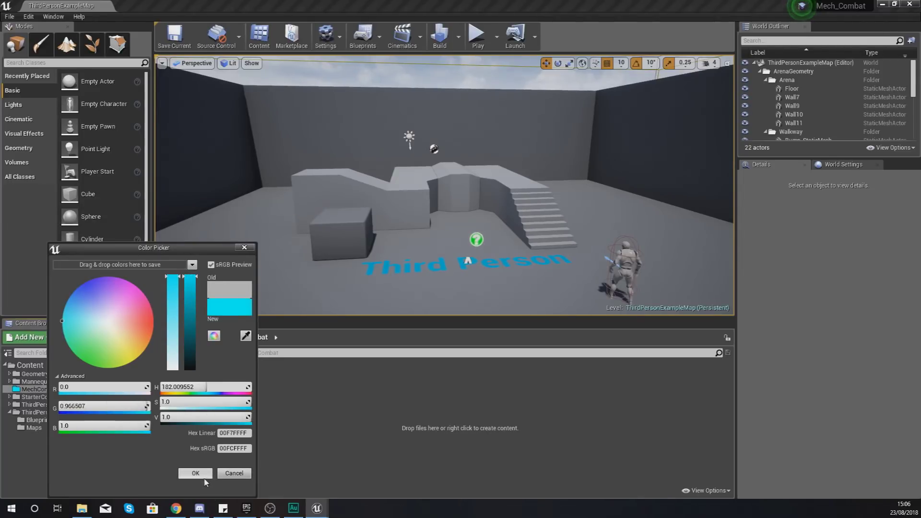
pyautogui.click(195, 474)
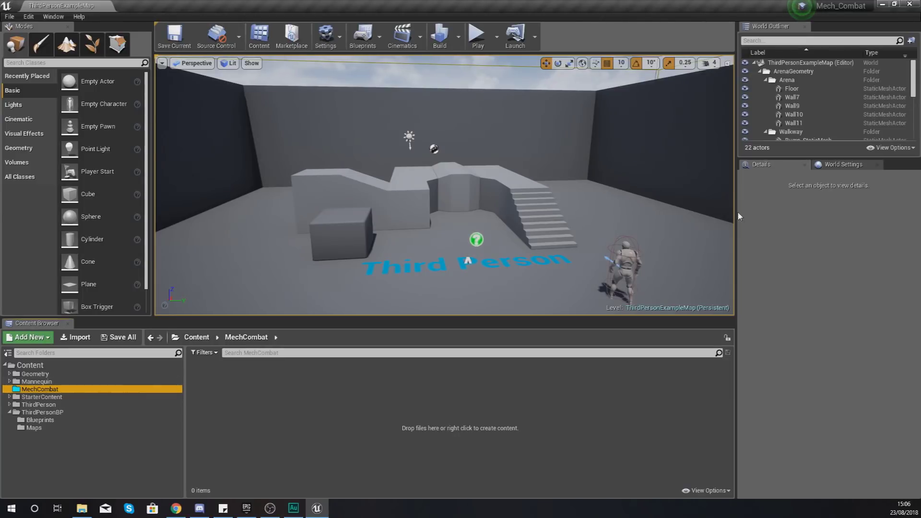
# In File Explorer, open the Forest Pack folder inside Meshes of the MechCombat project files.
pyautogui.moveTo(920, 85); pyautogui.dragTo(495, 60)
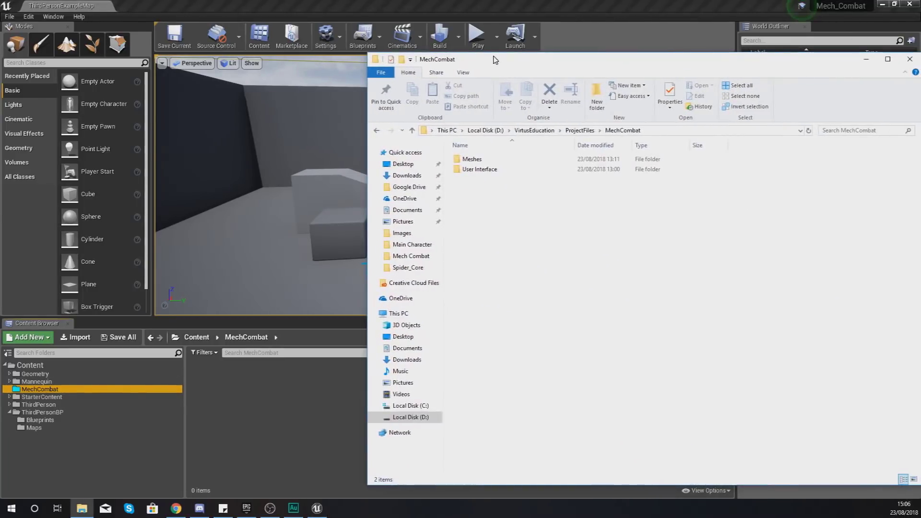
pyautogui.click(473, 162)
pyautogui.click(476, 171)
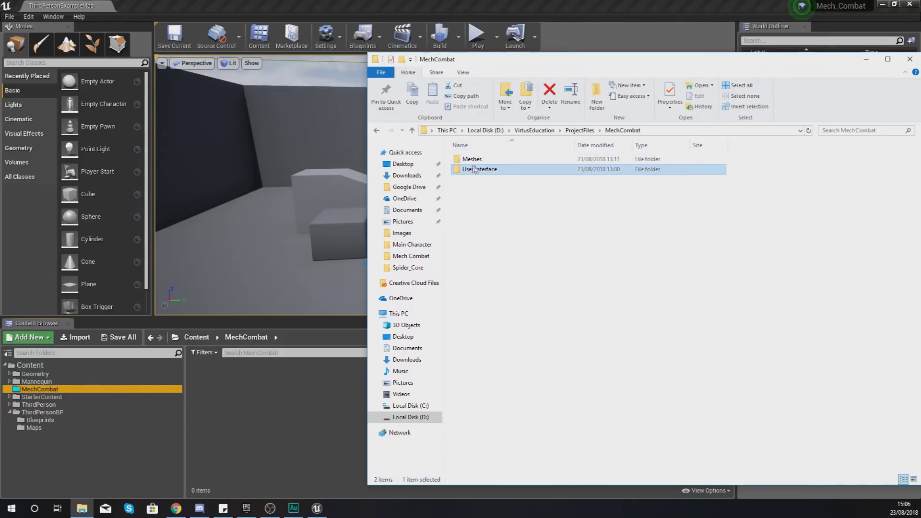
pyautogui.click(470, 161)
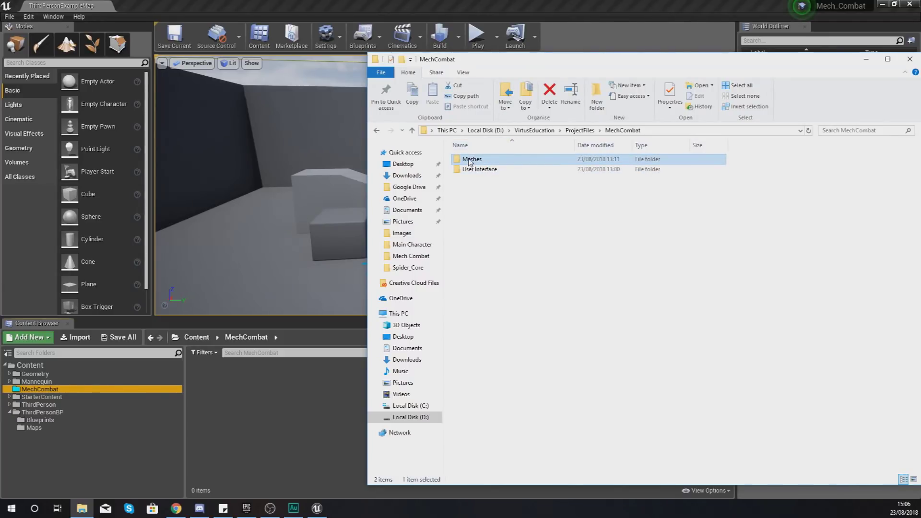
pyautogui.click(504, 163)
pyautogui.doubleClick(504, 162)
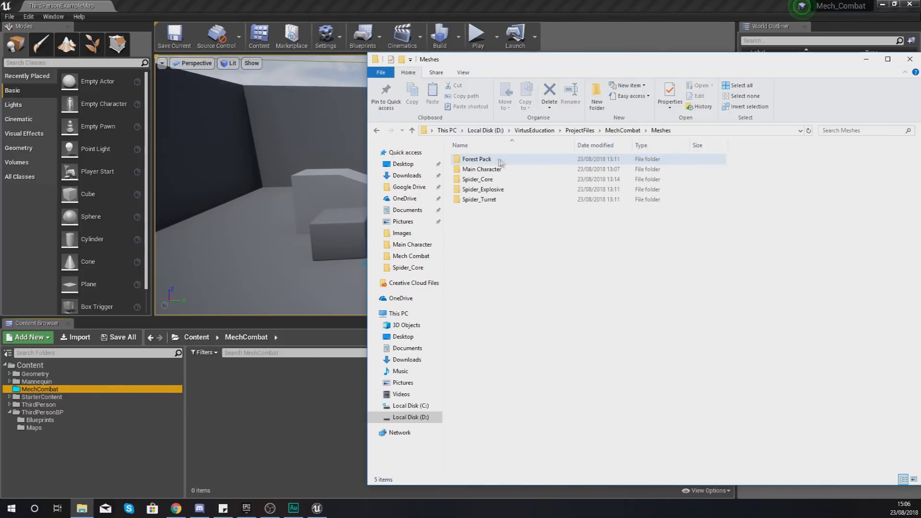
pyautogui.click(623, 131)
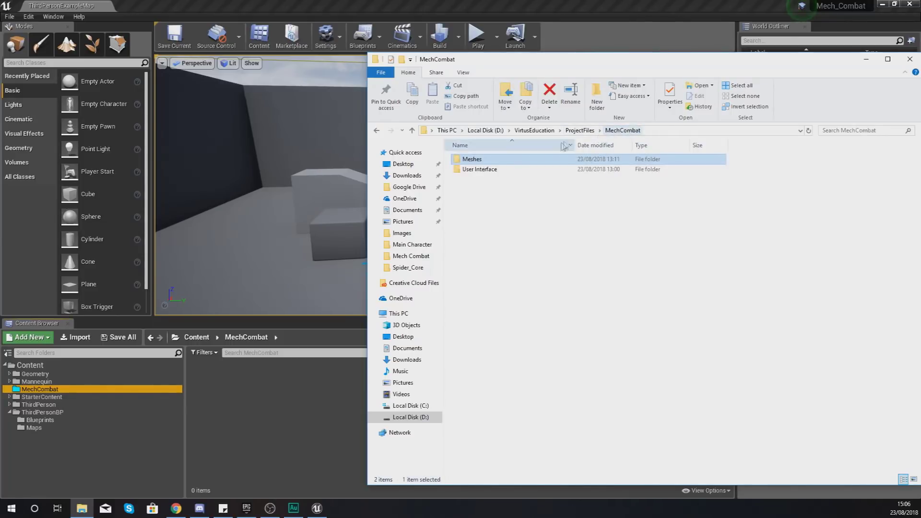
pyautogui.doubleClick(485, 161)
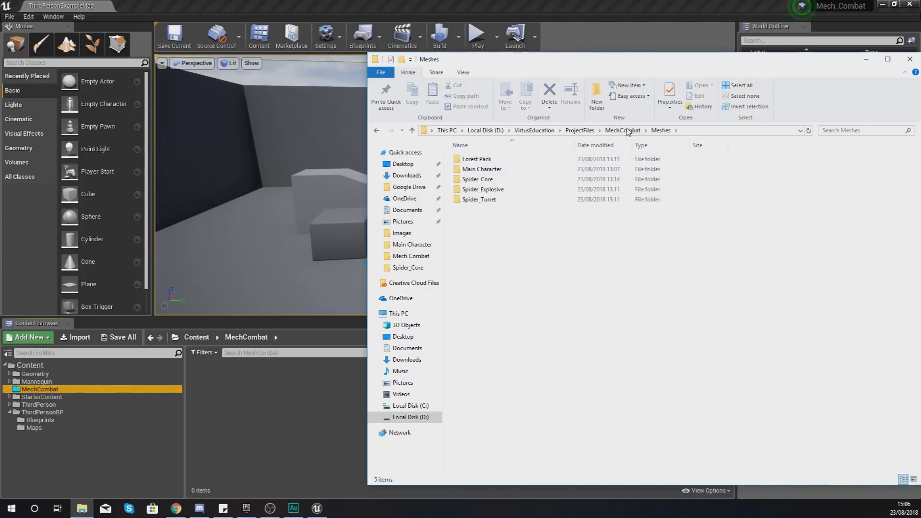
pyautogui.doubleClick(472, 161)
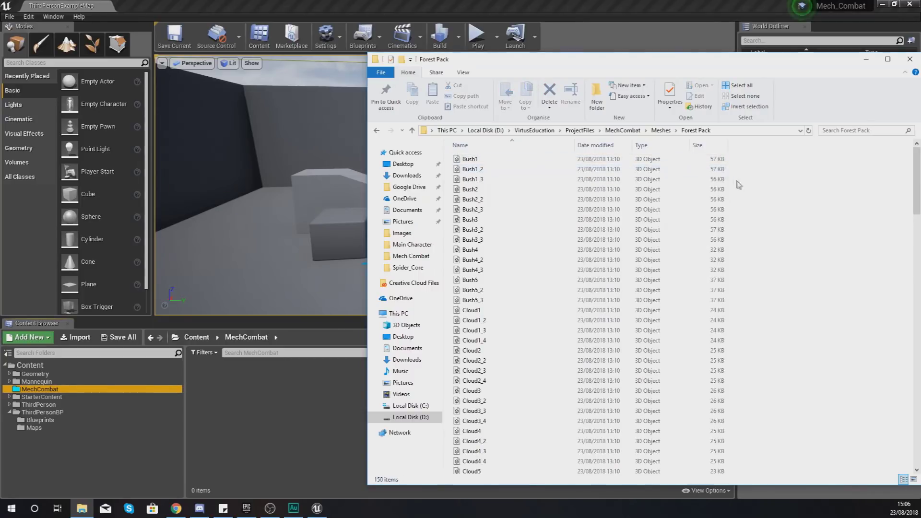
# Look through the mesh and texture files in the Forest Pack folder.
pyautogui.moveTo(629, 60); pyautogui.dragTo(542, 51)
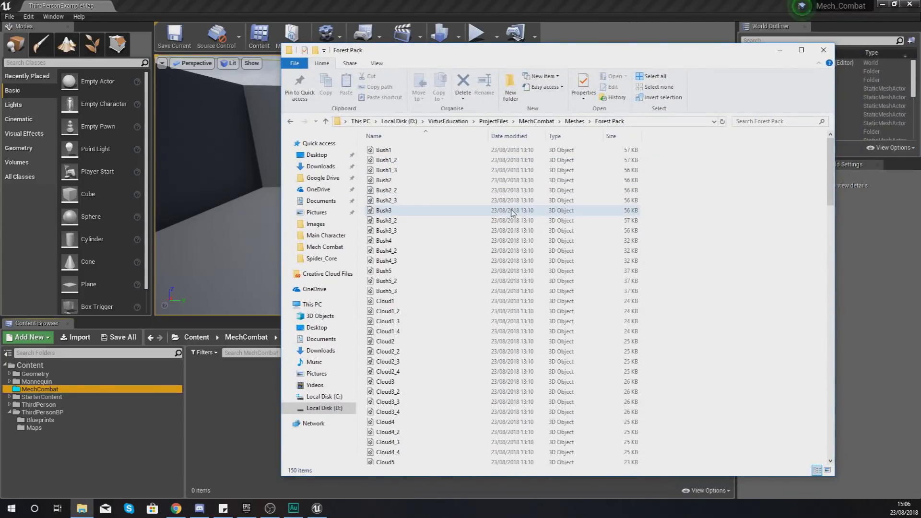
pyautogui.scroll(-8, 517, 202)
pyautogui.scroll(-20, 514, 215)
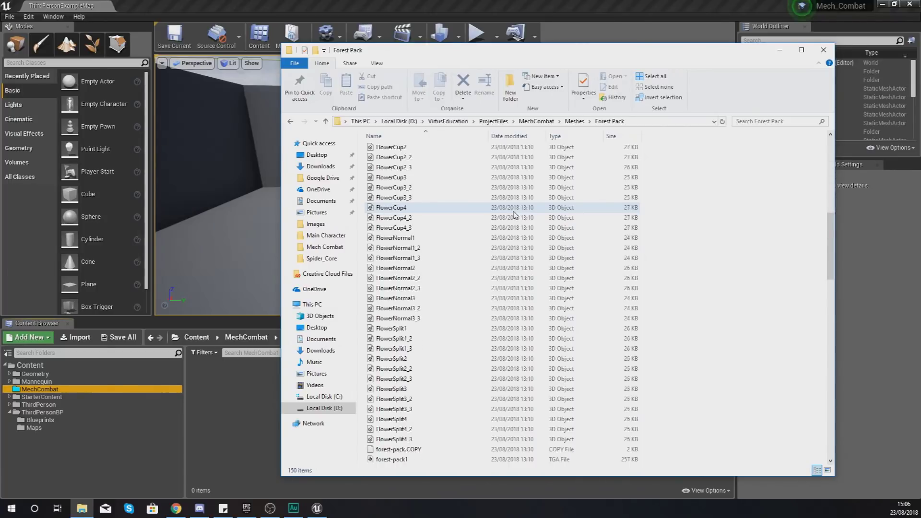
pyautogui.scroll(-15, 515, 215)
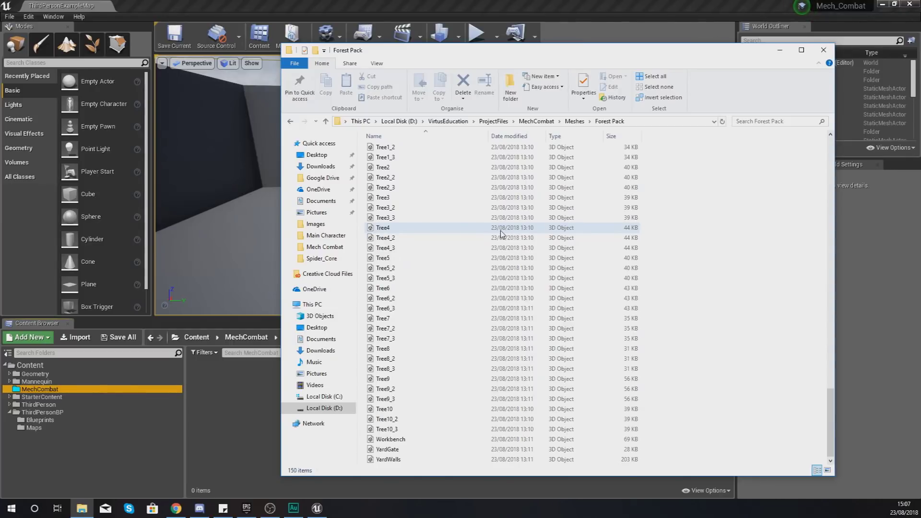
pyautogui.click(405, 288)
pyautogui.scroll(4, 407, 292)
pyautogui.scroll(18, 431, 210)
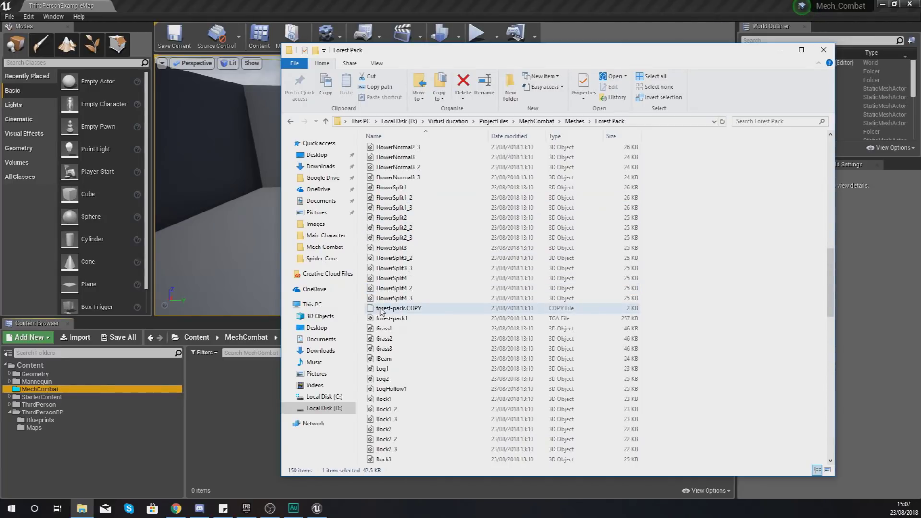
# Switch to Unreal Editor and create a folder named Meshes inside MechCombat.
pyautogui.click(272, 384)
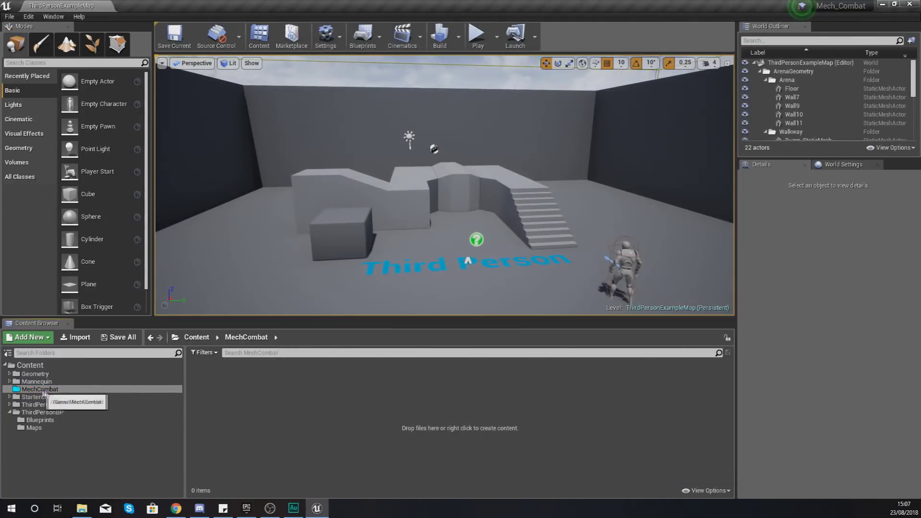
pyautogui.rightClick(212, 386)
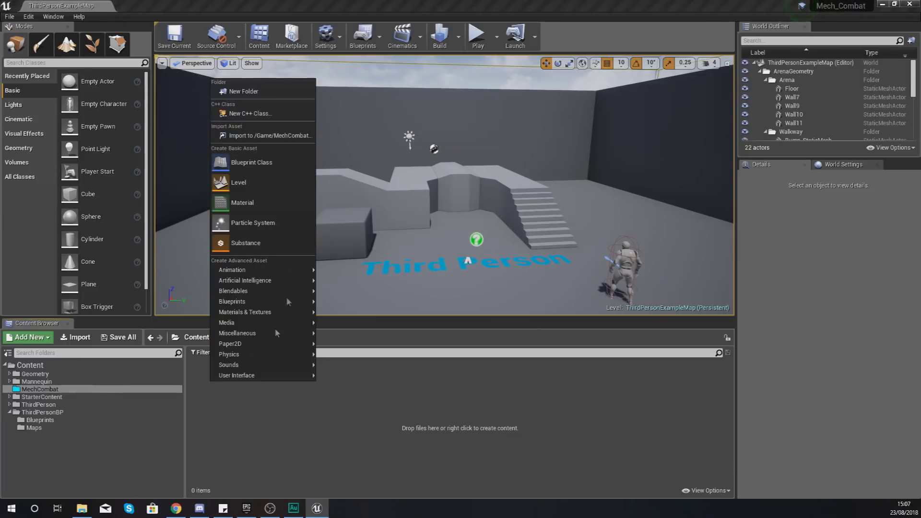
pyautogui.click(255, 96)
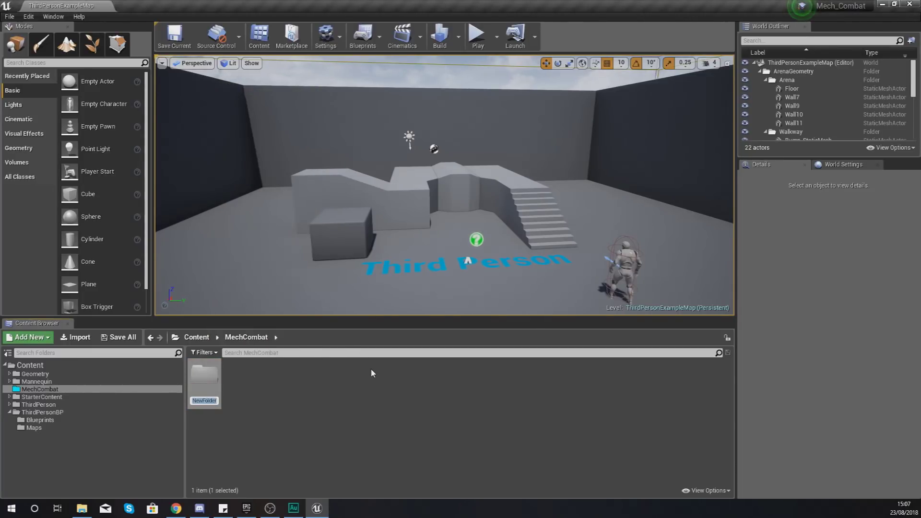
pyautogui.write('Meshes')
pyautogui.press('Return')
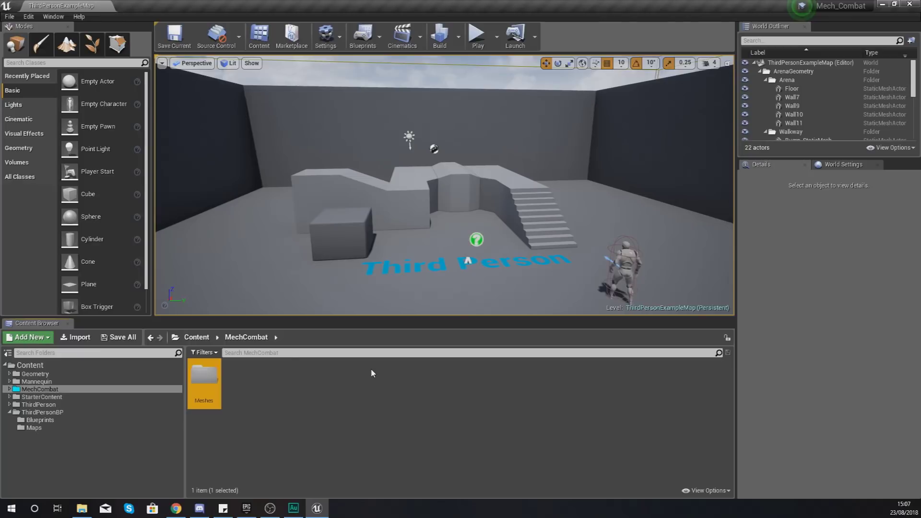
# Create a folder named Forest_Environment inside Meshes and open it.
pyautogui.press('Return')
pyautogui.rightClick(307, 387)
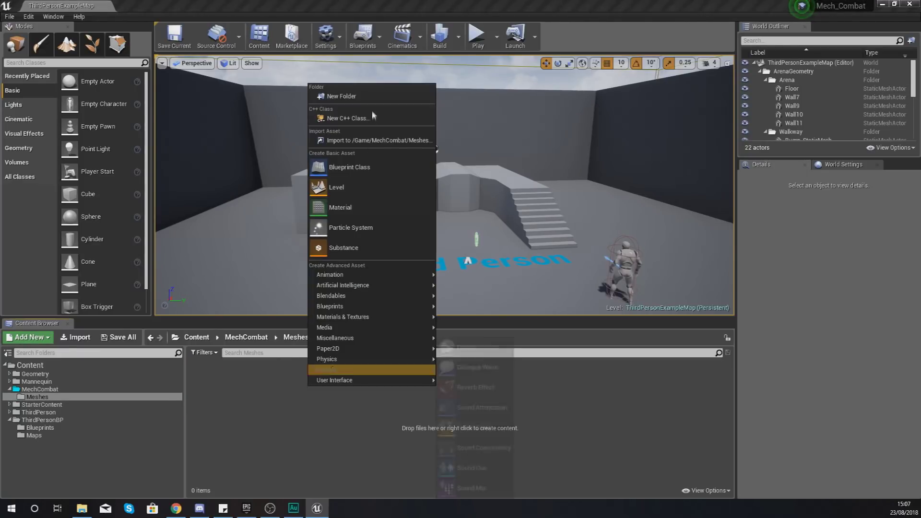
pyautogui.click(358, 96)
pyautogui.write('Forest_Environment')
pyautogui.press('Return')
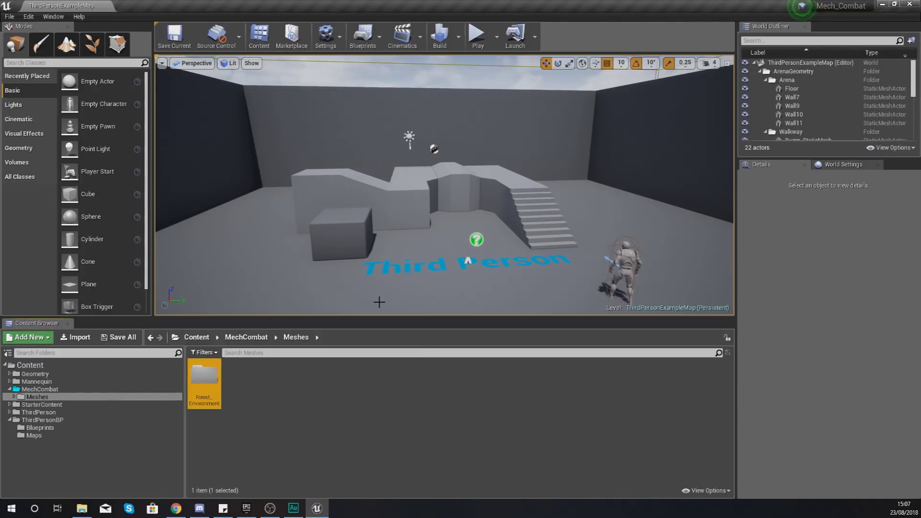
pyautogui.doubleClick(204, 384)
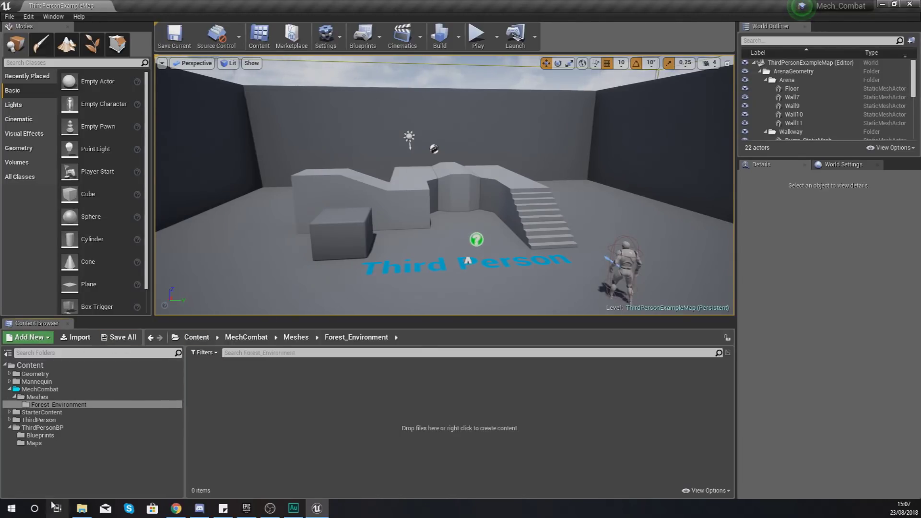
# Import all the Forest Pack files from File Explorer into Forest_Environment, applying the default FBX import options to every file.
pyautogui.click(81, 508)
pyautogui.click(405, 289)
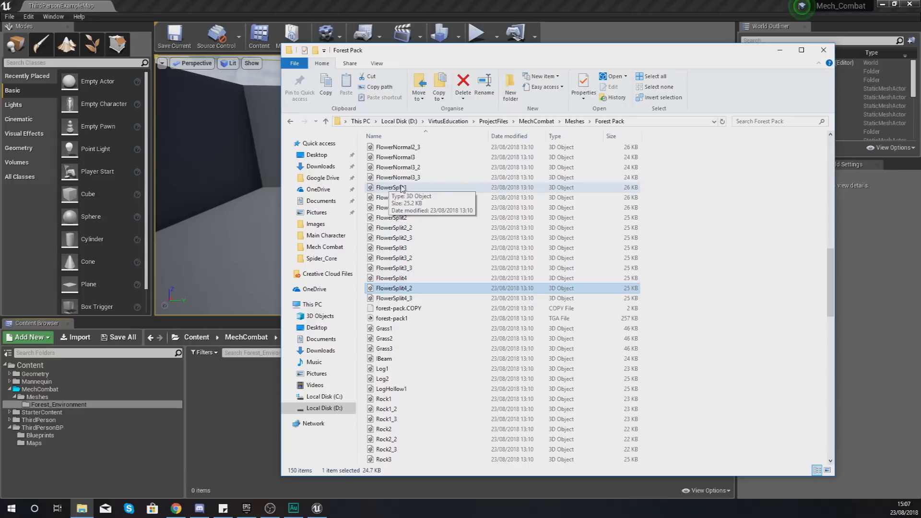
pyautogui.hotkey('ctrl', 'a')
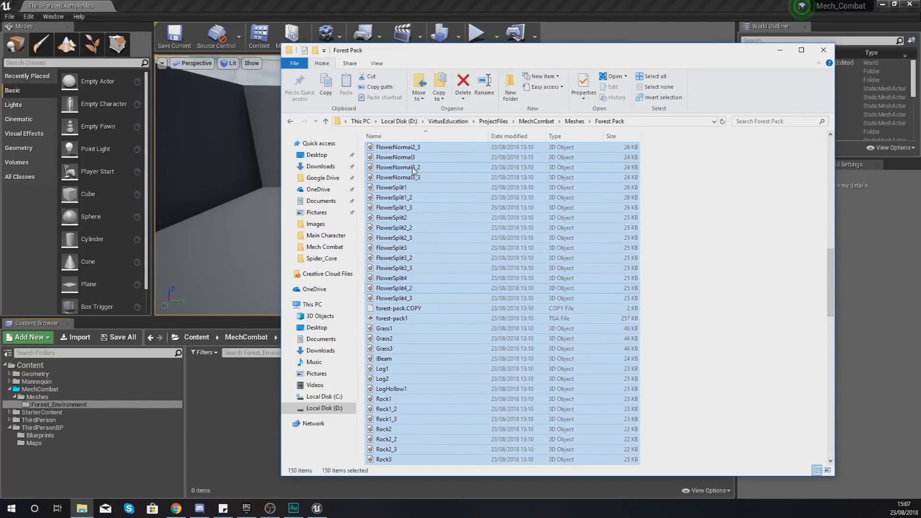
pyautogui.moveTo(414, 169); pyautogui.dragTo(253, 382)
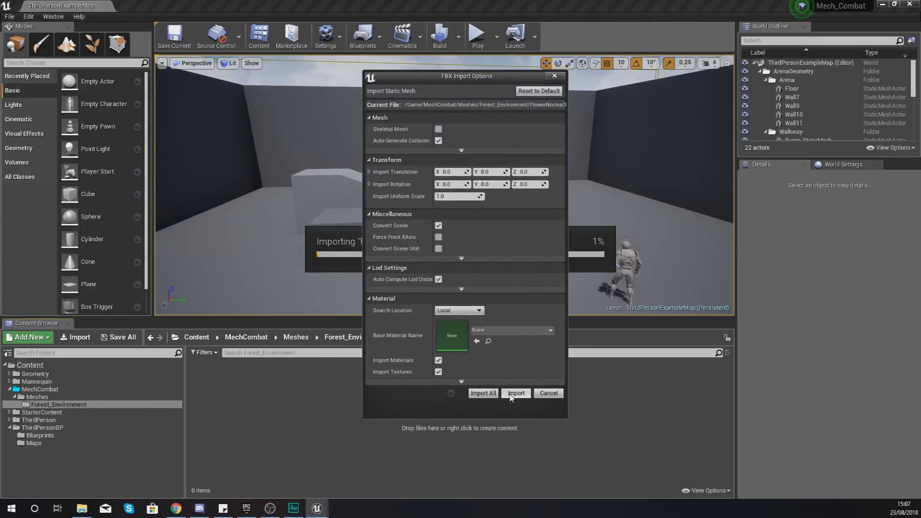
pyautogui.click(483, 393)
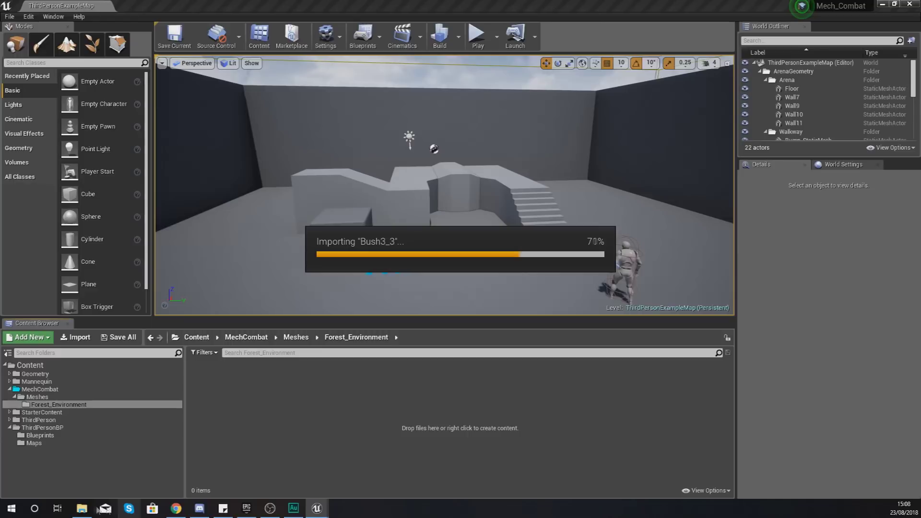
pyautogui.click(82, 509)
pyautogui.click(257, 421)
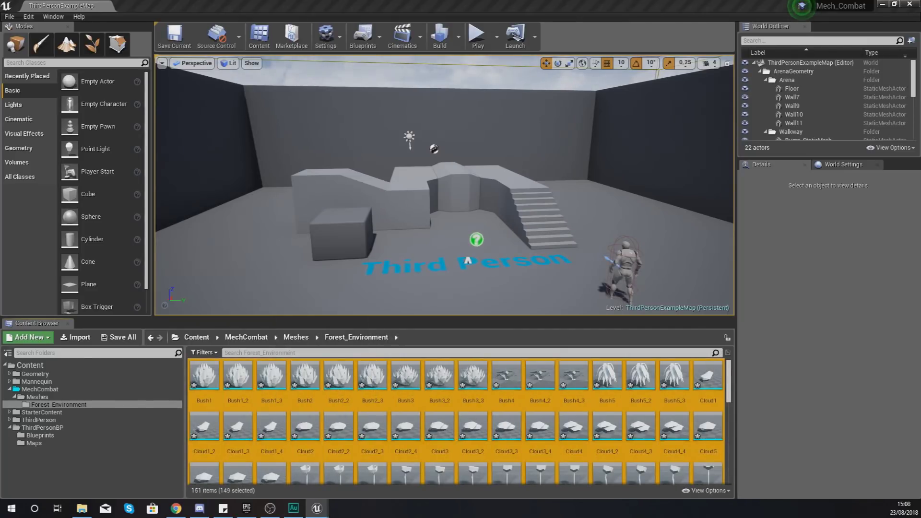
# Browse the imported forest meshes, material and texture in the Forest_Environment folder.
pyautogui.scroll(-3, 732, 403)
pyautogui.moveTo(733, 403); pyautogui.dragTo(736, 382)
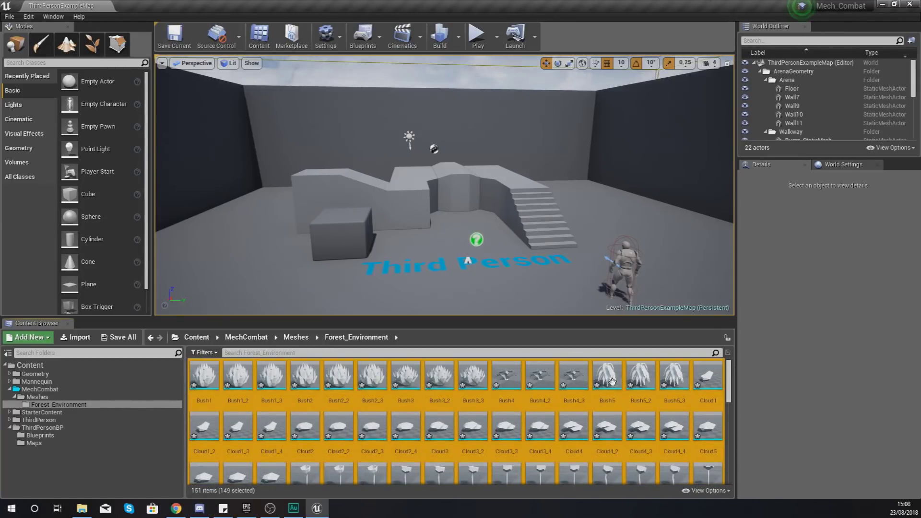
pyautogui.click(607, 382)
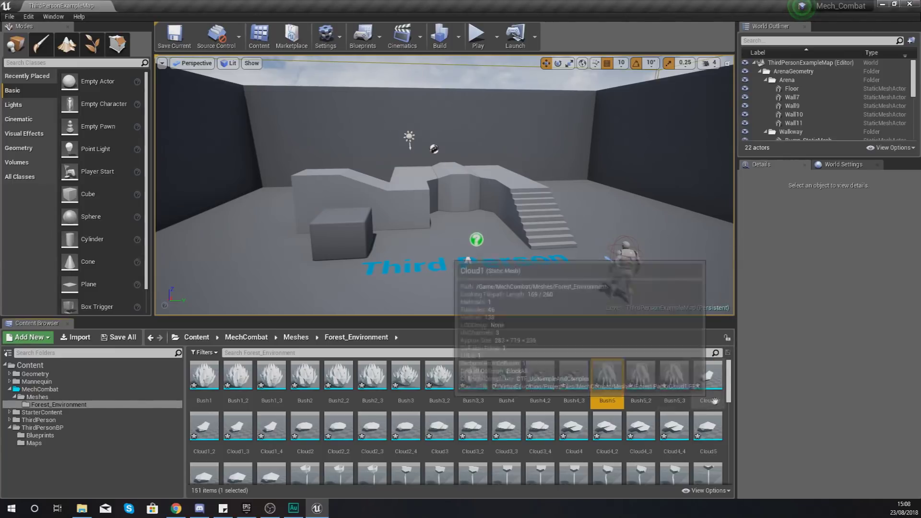
pyautogui.moveTo(730, 397); pyautogui.dragTo(729, 440)
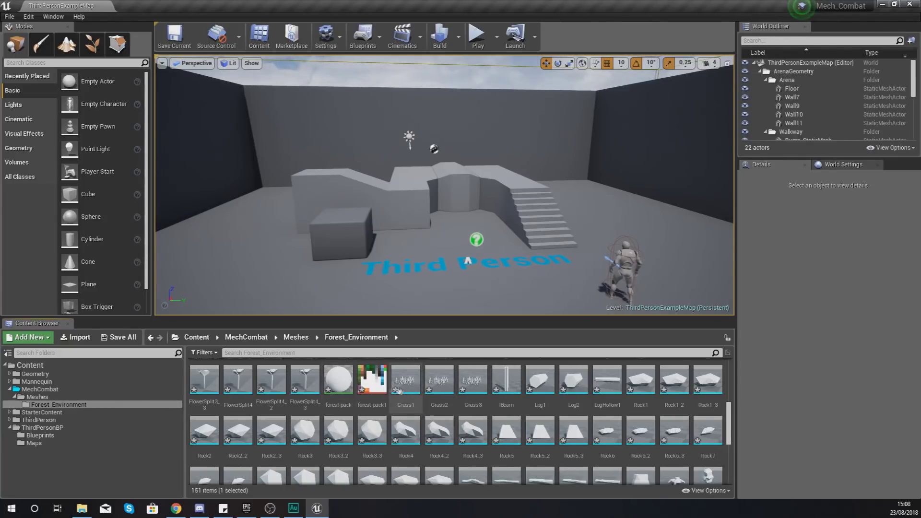
pyautogui.scroll(-5, 666, 468)
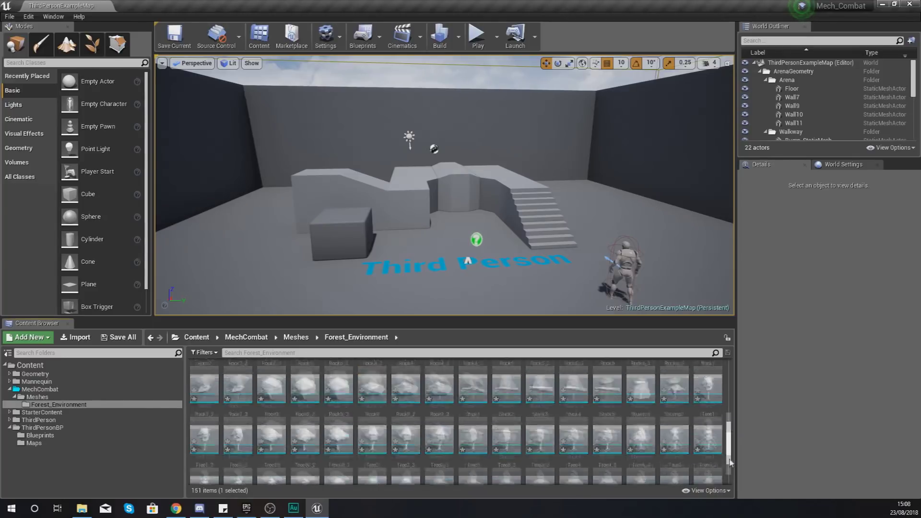
pyautogui.rightClick(650, 477)
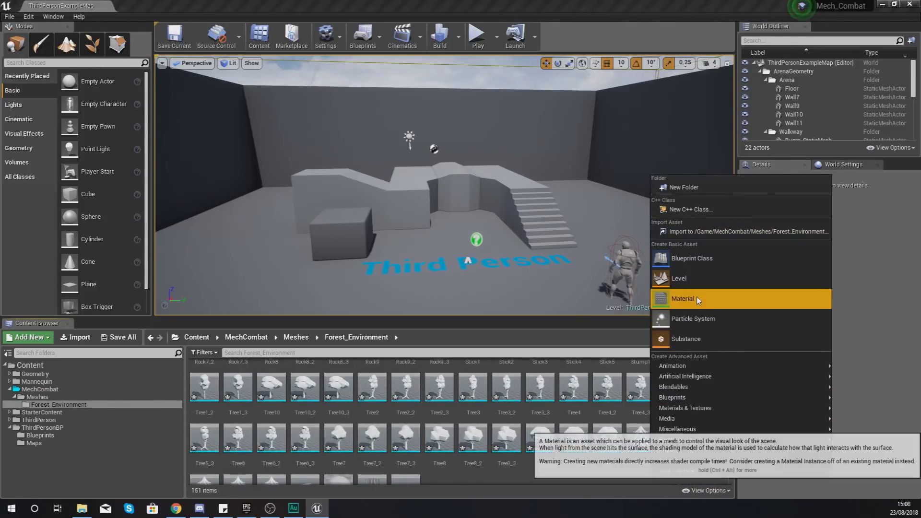
pyautogui.click(506, 475)
# Open the forest-pack material and delete the vector parameter node feeding its Base Color.
pyautogui.scroll(3, 462, 465)
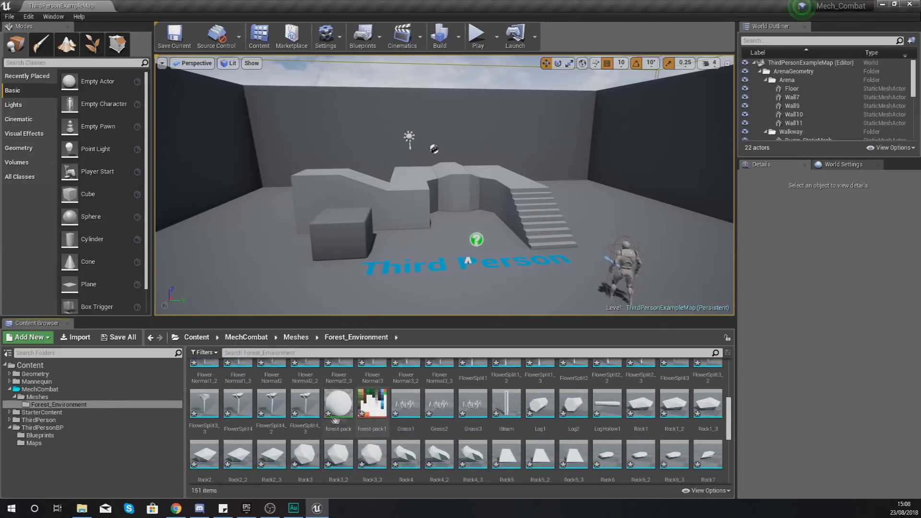
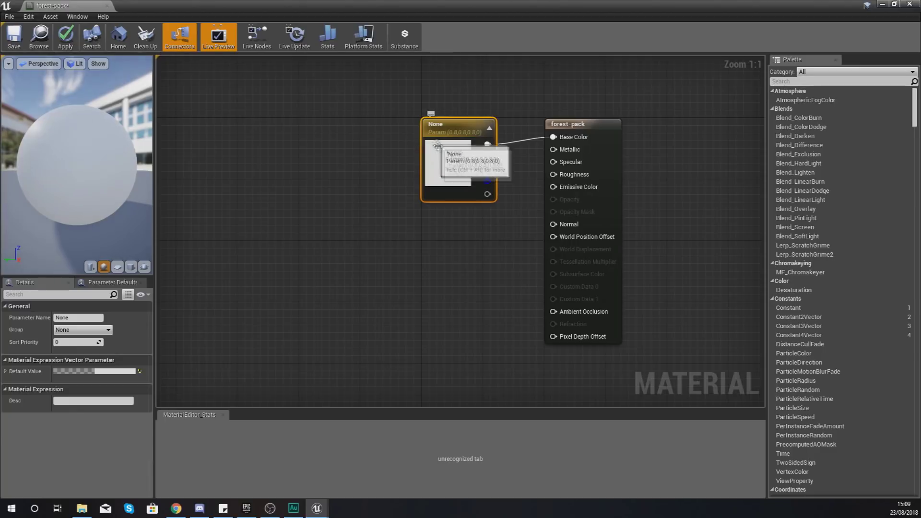
pyautogui.press('Delete')
# Add a Texture Sample node to the forest-pack material and assign it the forest-pack1 texture from the Content Browser.
pyautogui.moveTo(381, 18); pyautogui.dragTo(427, 65)
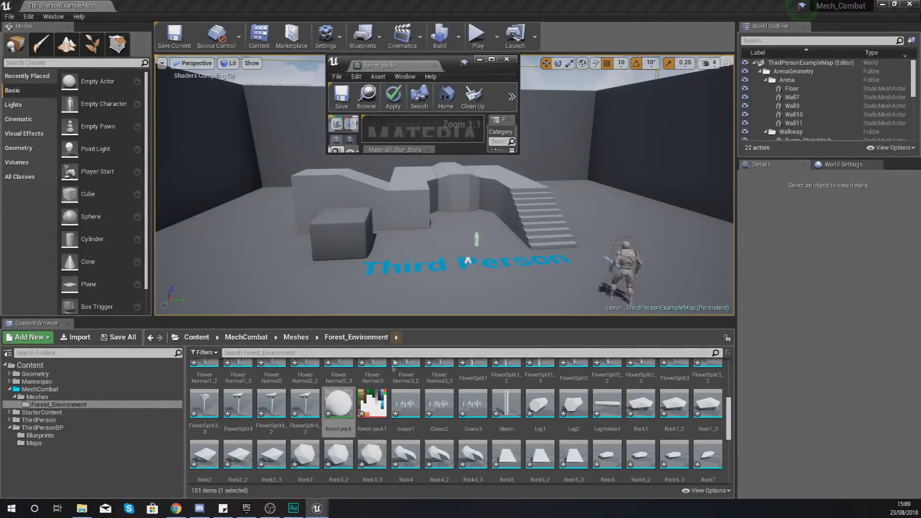
pyautogui.click(368, 402)
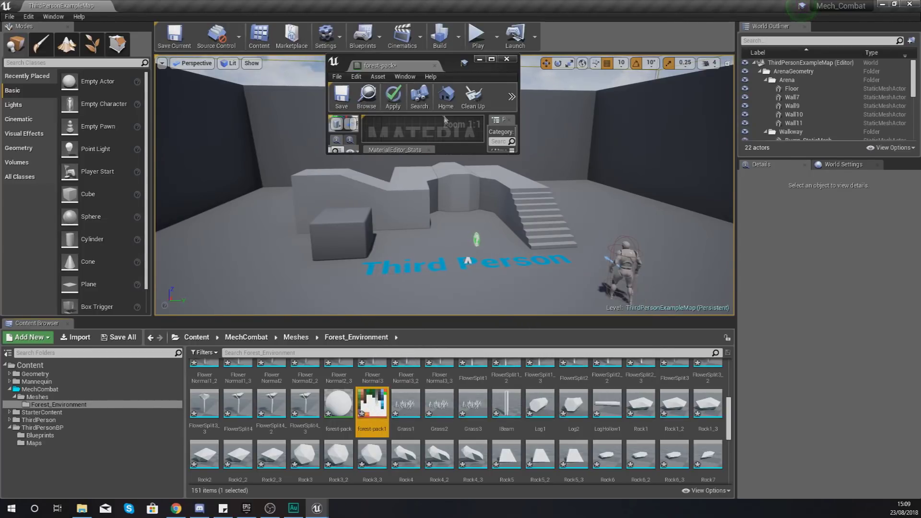
pyautogui.click(491, 59)
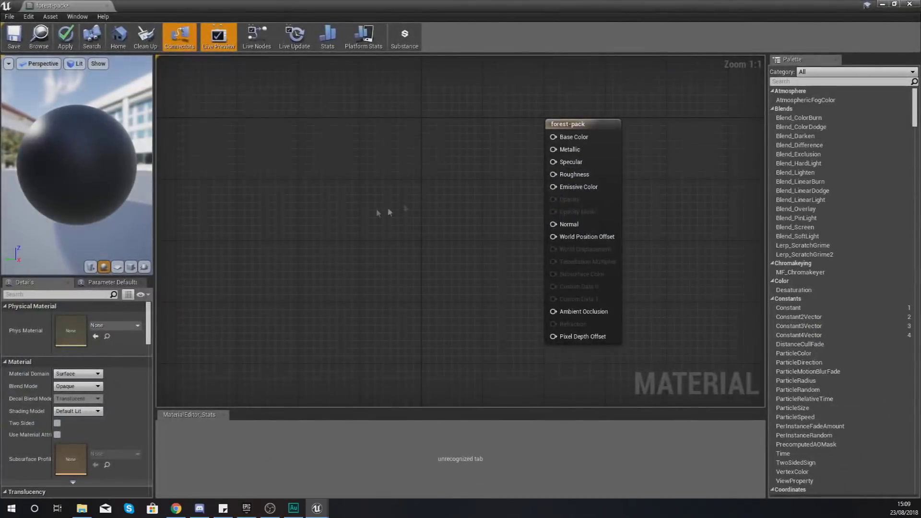
pyautogui.moveTo(394, 143); pyautogui.dragTo(420, 160, button='right')
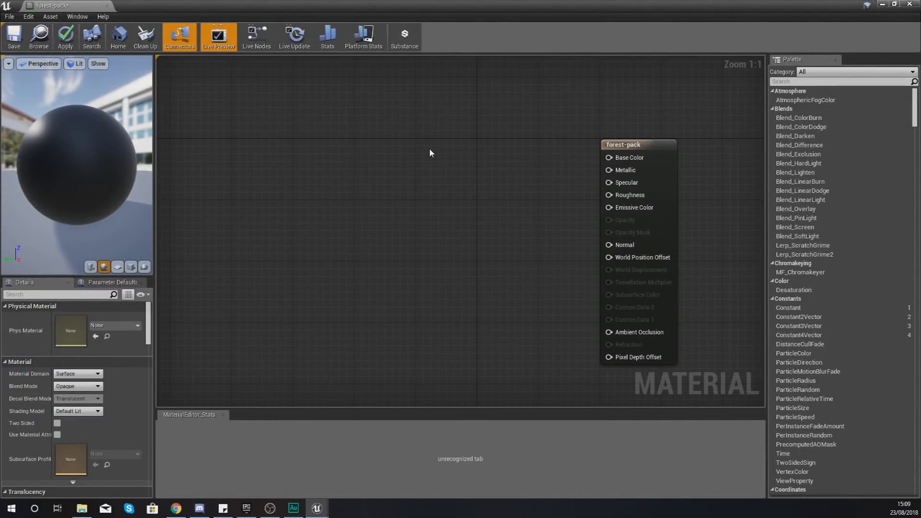
pyautogui.click(429, 150)
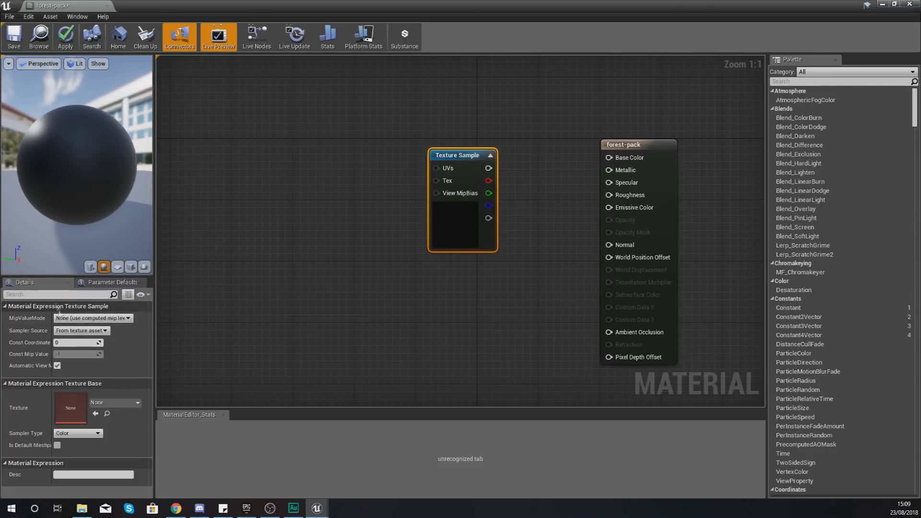
pyautogui.click(95, 414)
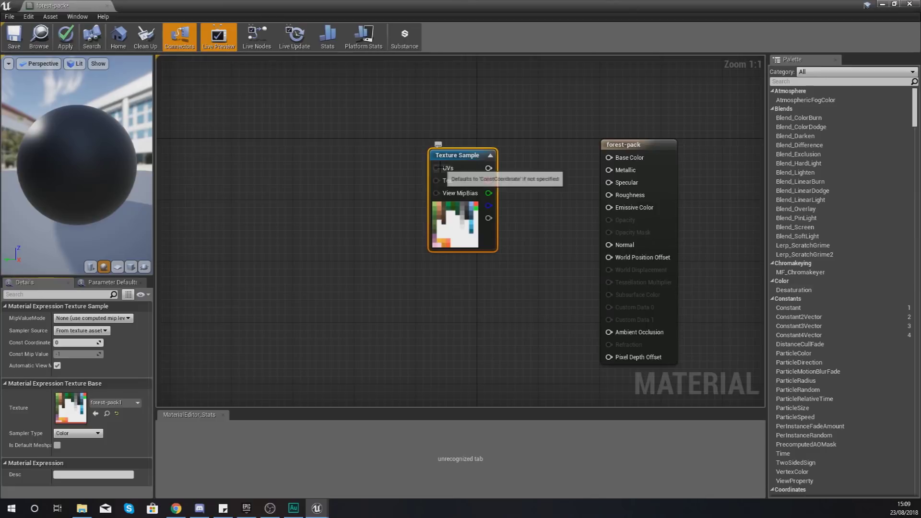
# Connect the Texture Sample's RGB output to the material's Base Color, inspect the preview sphere, and save the material.
pyautogui.moveTo(486, 171); pyautogui.dragTo(610, 162)
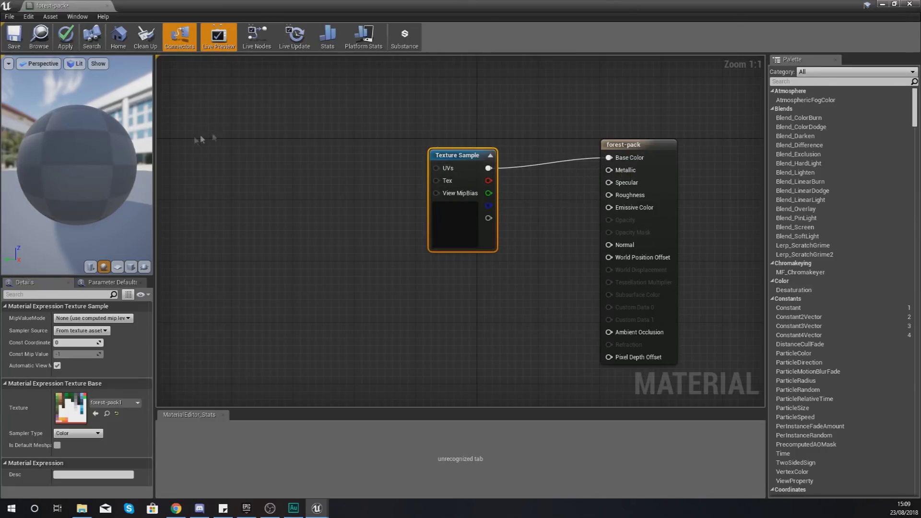
pyautogui.moveTo(112, 114); pyautogui.dragTo(127, 125)
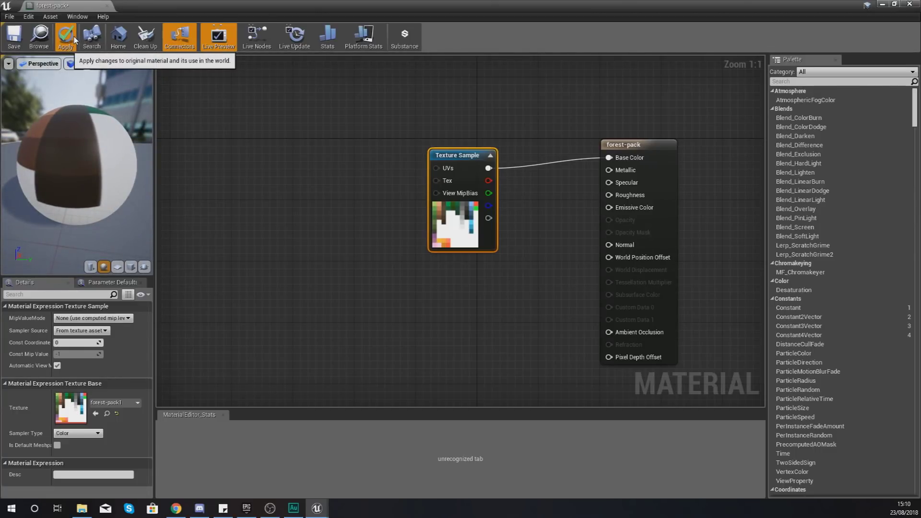
pyautogui.click(14, 41)
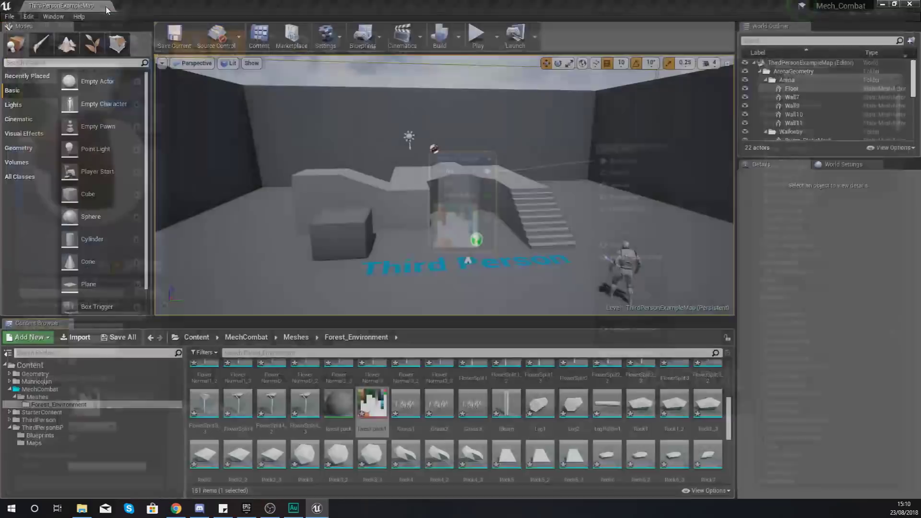
# Check how the forest meshes in Forest_Environment look with the textured forest-pack material.
pyautogui.scroll(5, 394, 414)
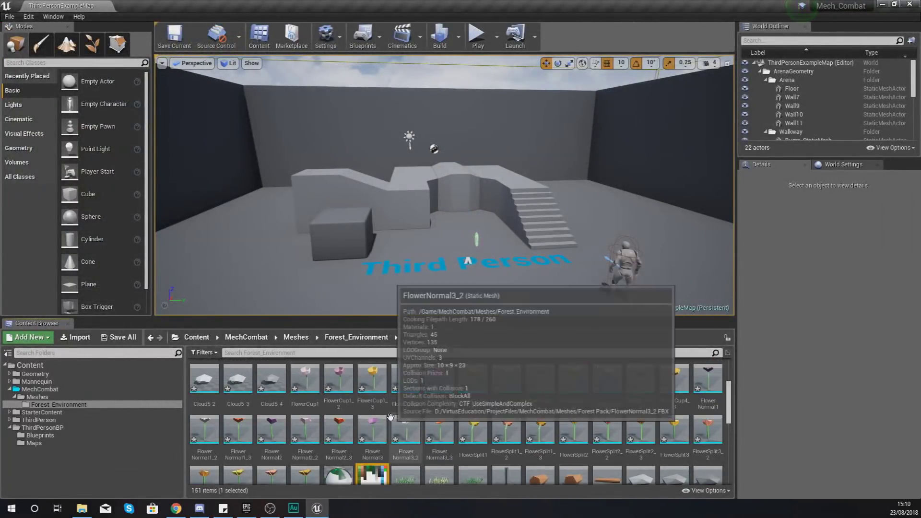
pyautogui.scroll(-5, 394, 415)
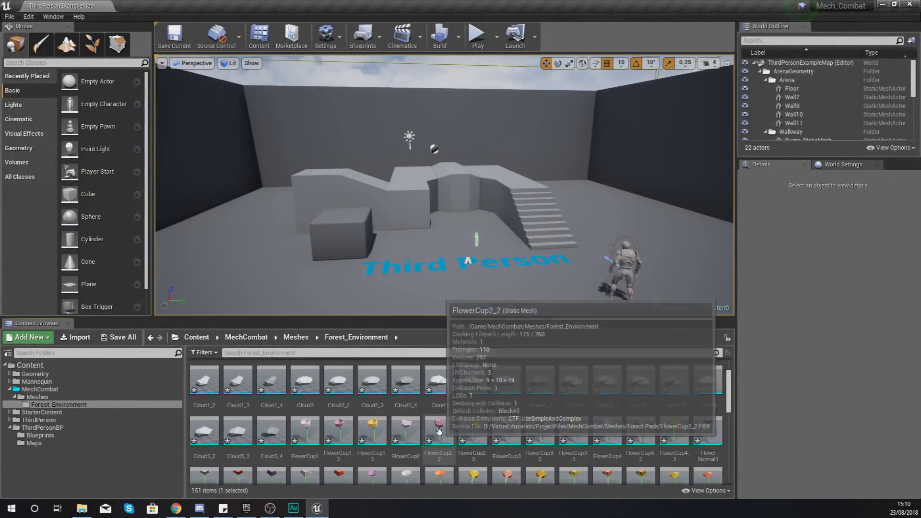
pyautogui.scroll(-1, 429, 429)
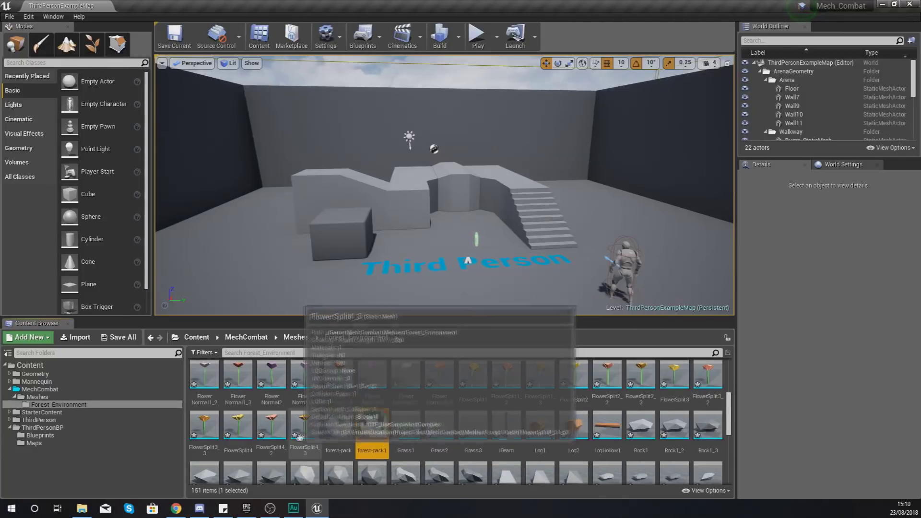
# Inspect the textured FlowerSplit4_3 mesh in its own editor and close it.
pyautogui.doubleClick(309, 437)
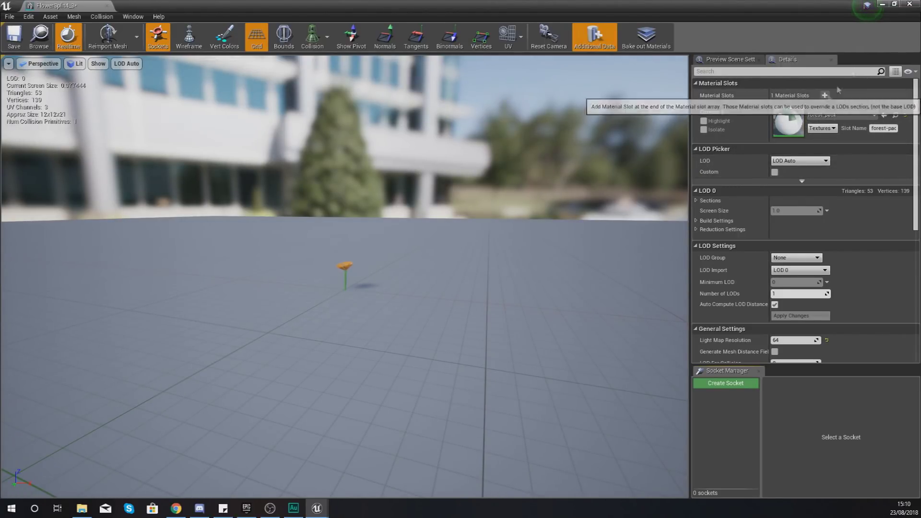
pyautogui.click(909, 4)
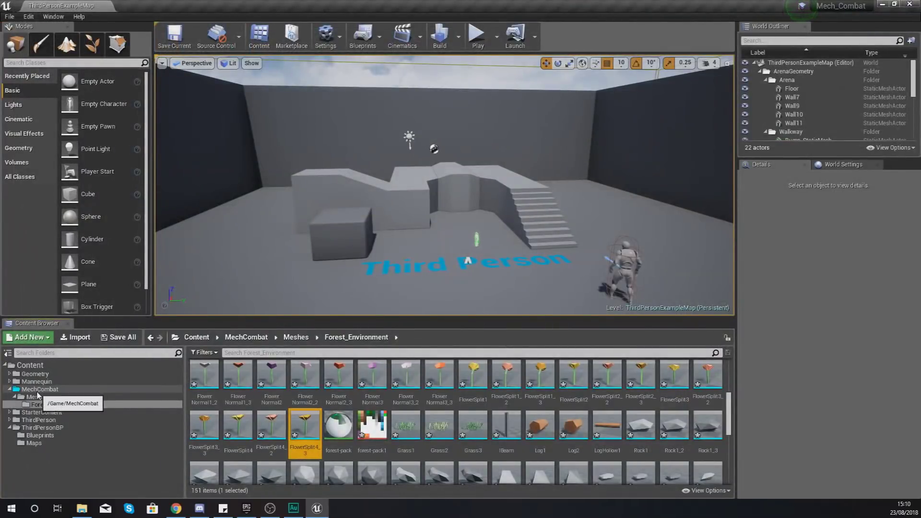
# Create a folder named Main_Character inside MechCombat's Meshes folder and open it.
pyautogui.click(38, 397)
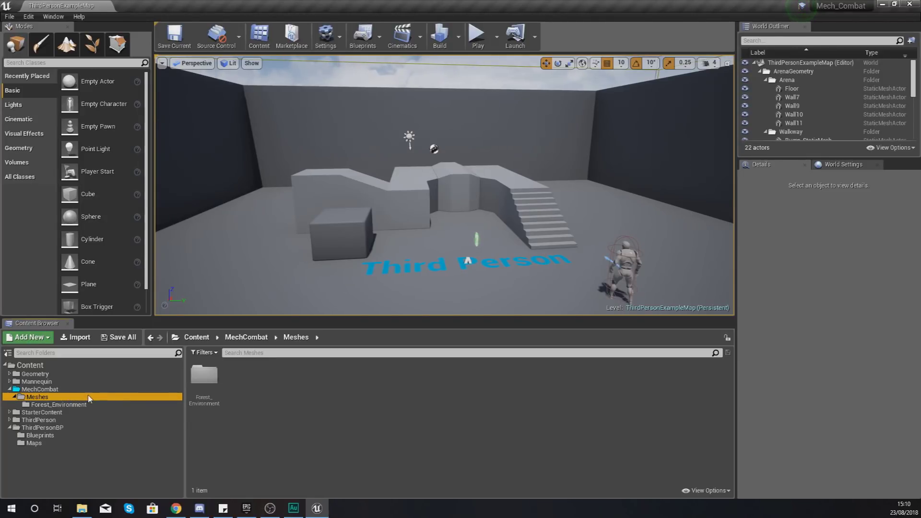
pyautogui.click(260, 386)
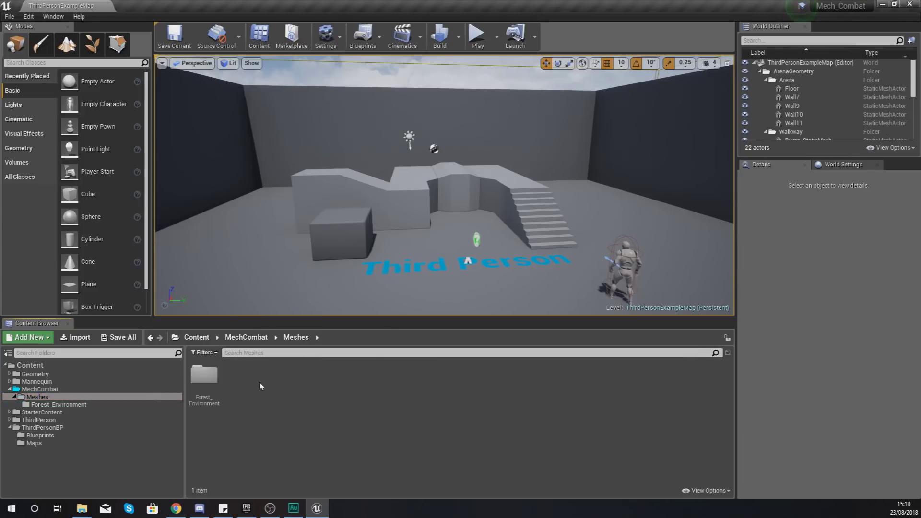
pyautogui.rightClick(259, 383)
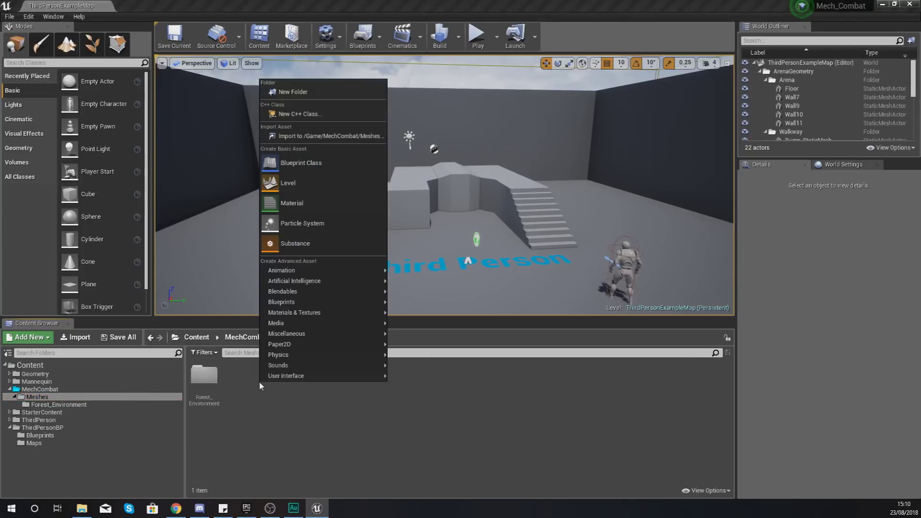
pyautogui.click(284, 93)
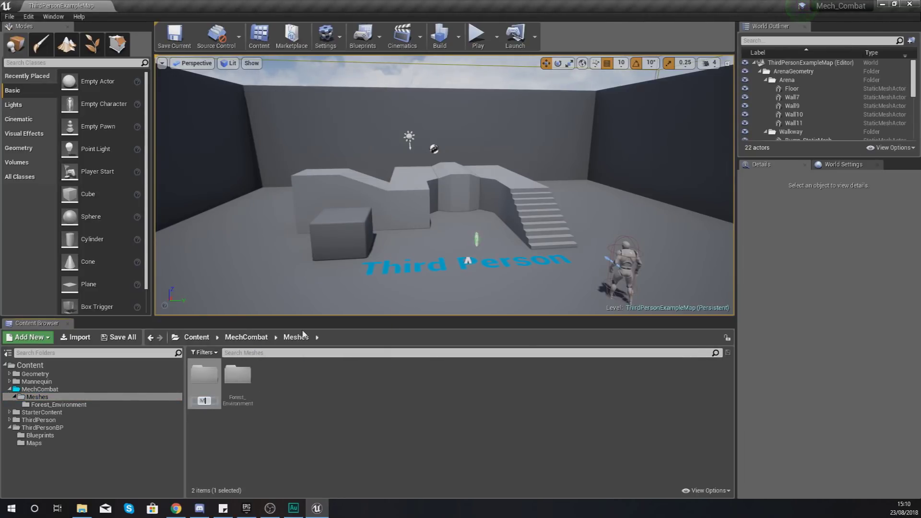
pyautogui.write('Main_Character')
pyautogui.press('Return')
pyautogui.press('Return')
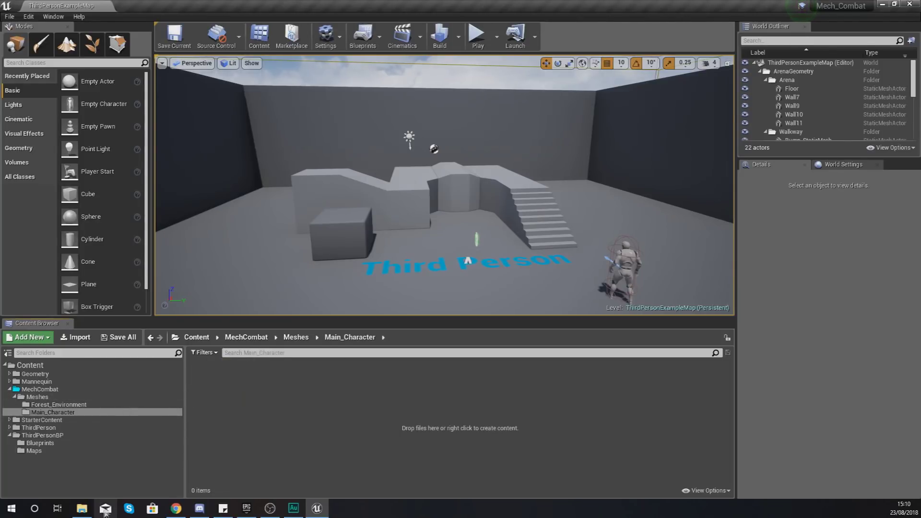
# Import all files from the Main Character folder on disk into Main_Character, using the default FBX skeletal mesh options for every mesh.
pyautogui.click(82, 508)
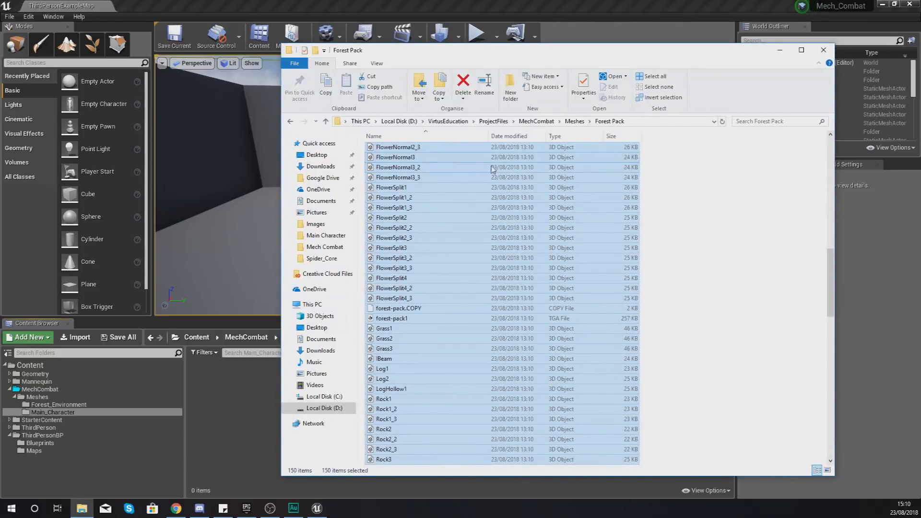
pyautogui.click(574, 121)
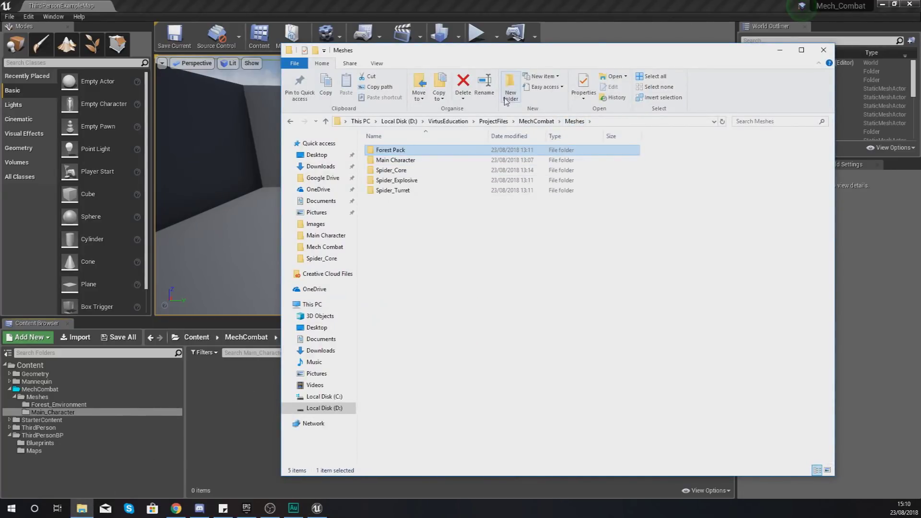
pyautogui.doubleClick(396, 160)
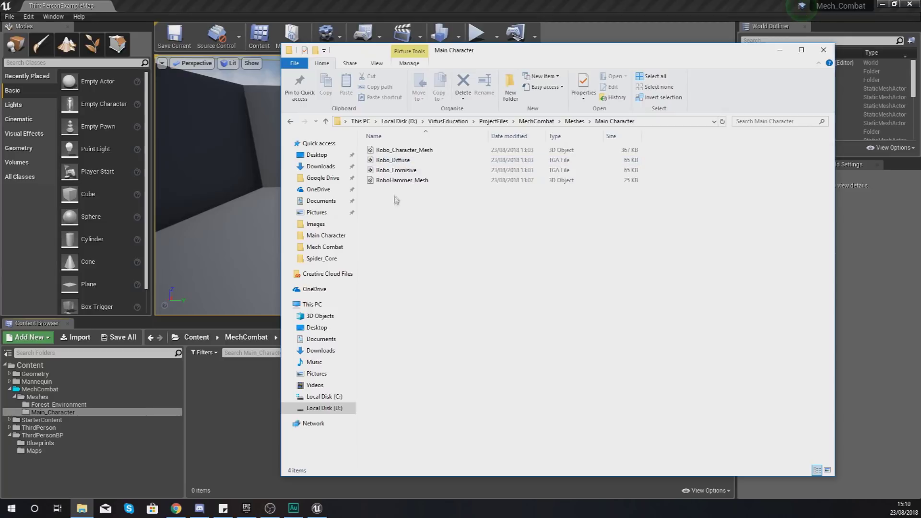
pyautogui.moveTo(402, 196); pyautogui.dragTo(416, 153)
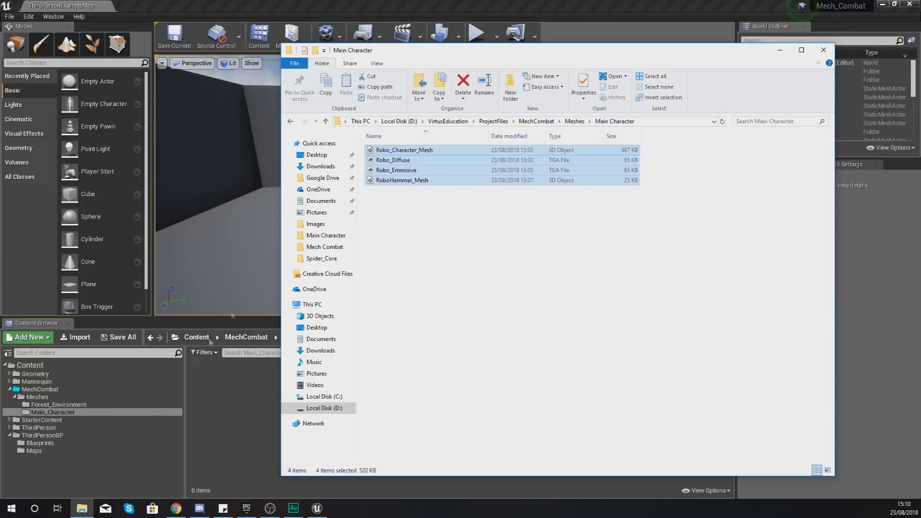
pyautogui.moveTo(209, 409); pyautogui.dragTo(212, 408)
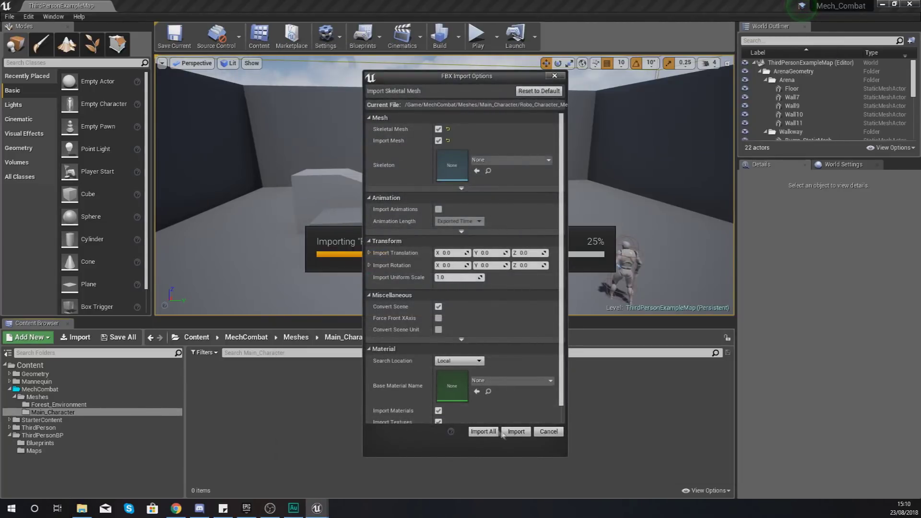
pyautogui.click(486, 434)
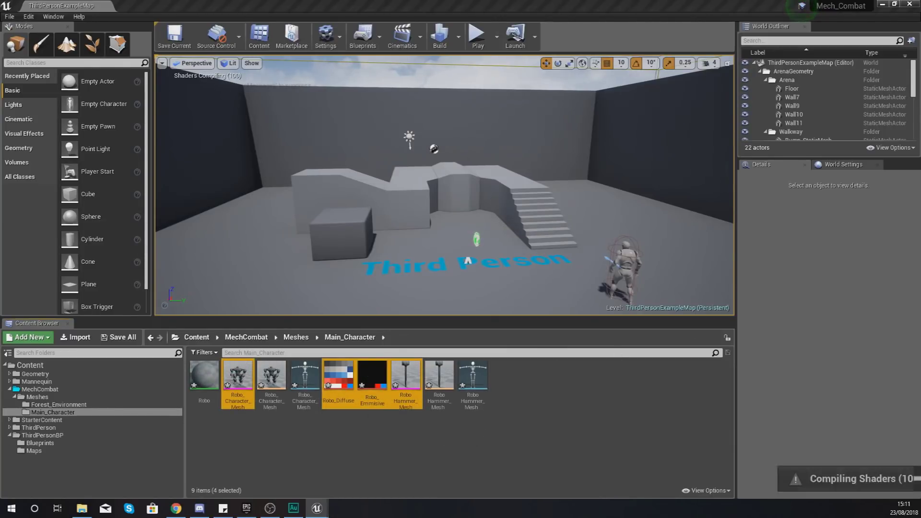
pyautogui.click(296, 431)
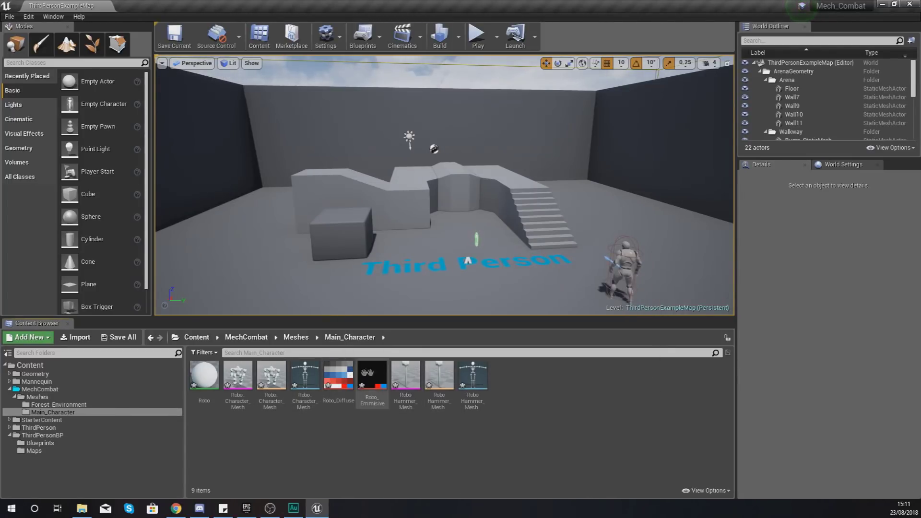
# Open the Robo material and delete the vector parameter node feeding its Base Color.
pyautogui.doubleClick(204, 375)
pyautogui.moveTo(469, 124); pyautogui.dragTo(608, 126)
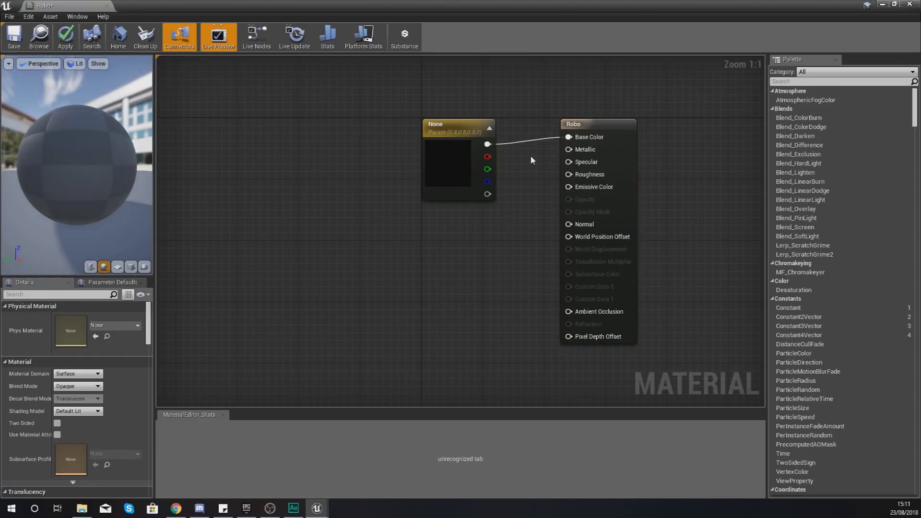
pyautogui.click(433, 159)
pyautogui.press('Delete')
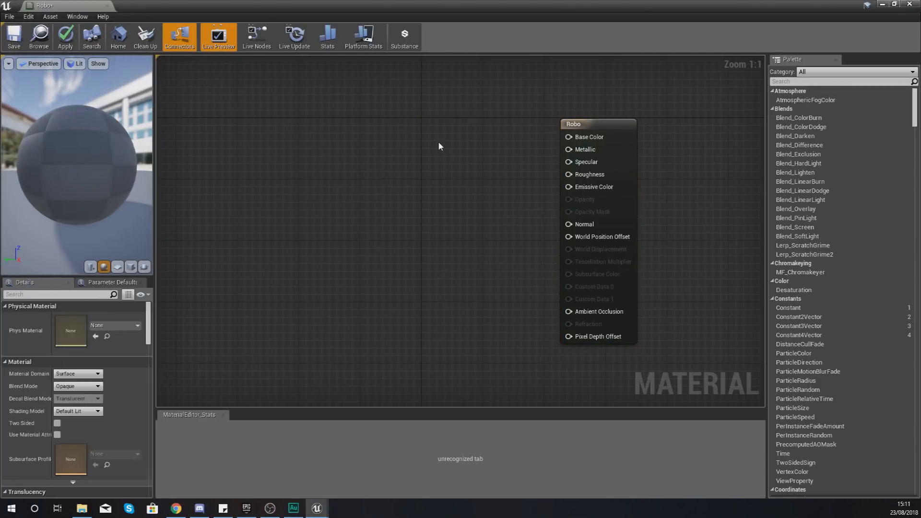
# Add a Texture Sample node to the Robo material and connect its RGB output to Base Color.
pyautogui.click(412, 140)
pyautogui.moveTo(471, 154); pyautogui.dragTo(594, 139)
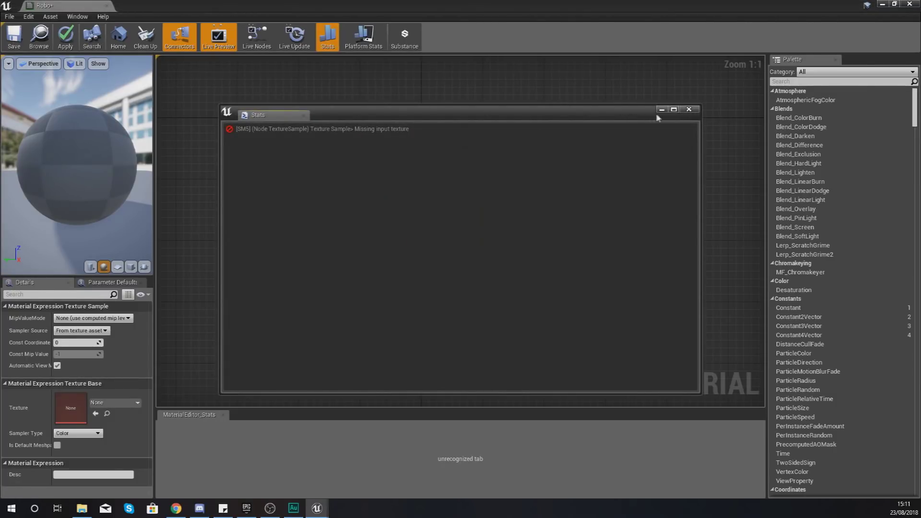
pyautogui.click(689, 110)
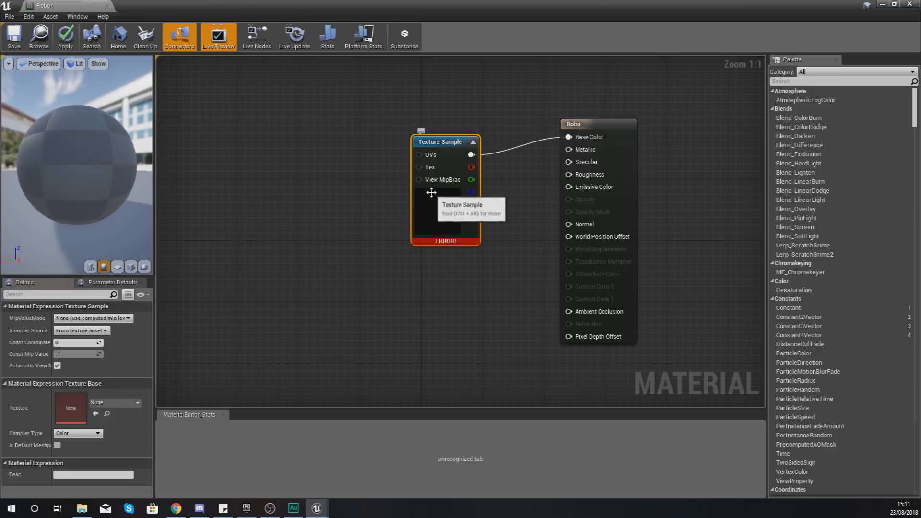
# Assign the Robo_Diffuse texture to the Texture Sample node, searching the textures for "robo".
pyautogui.click(113, 403)
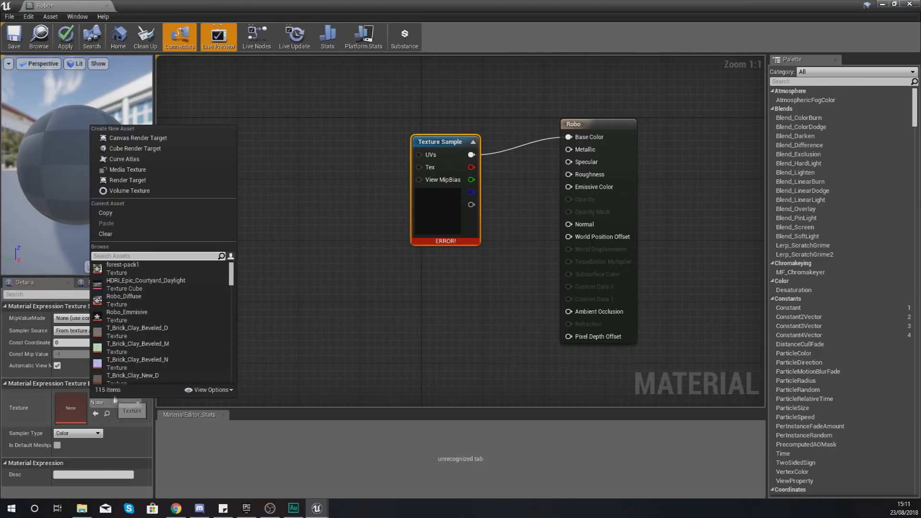
pyautogui.click(284, 192)
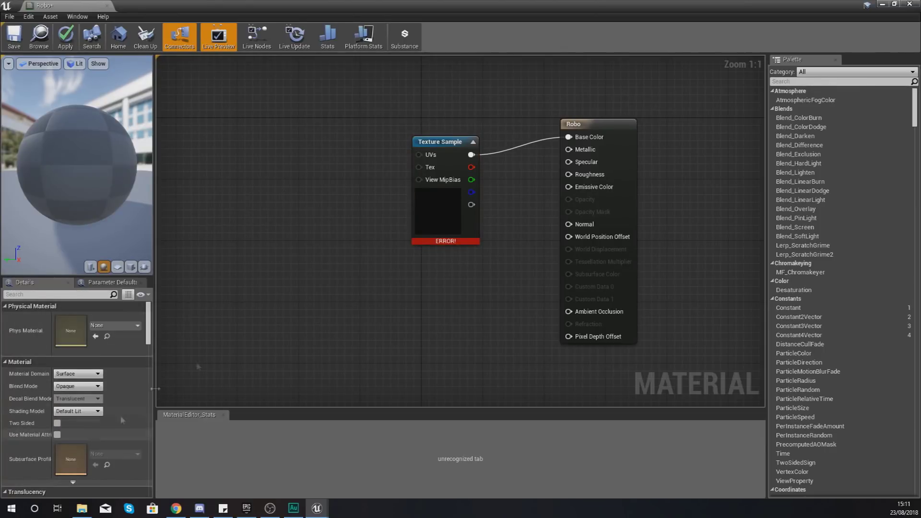
pyautogui.click(417, 226)
pyautogui.click(103, 407)
pyautogui.write('r')
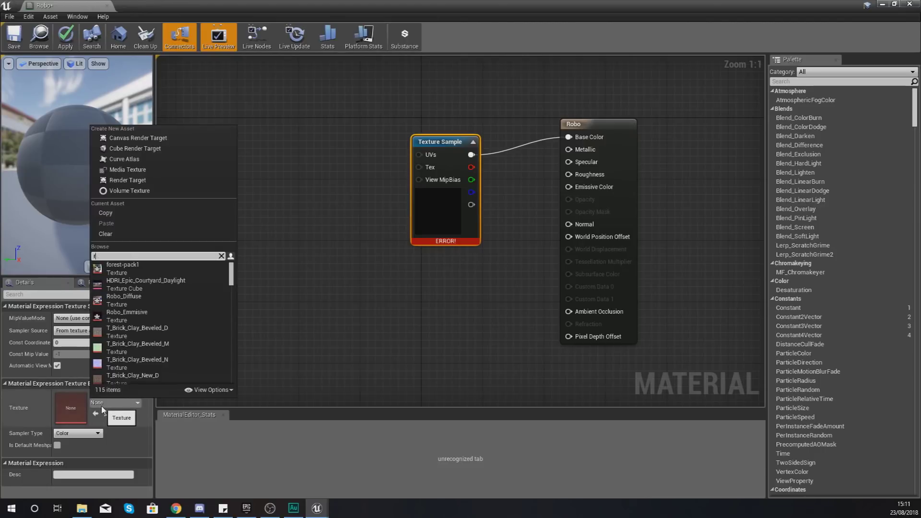
pyautogui.write('obo')
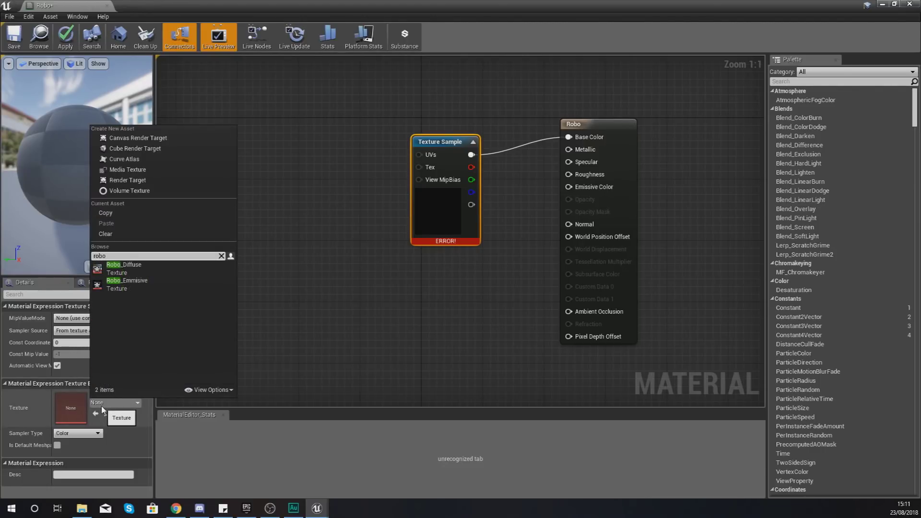
pyautogui.click(178, 266)
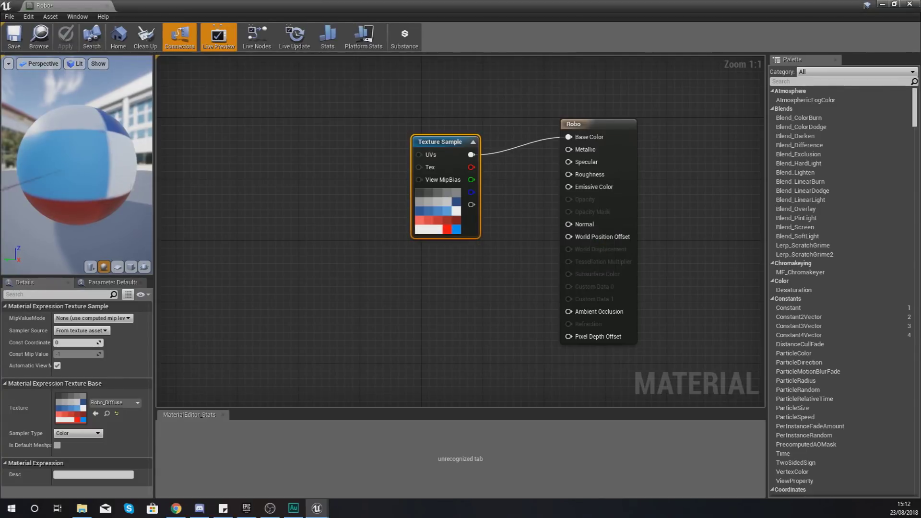
# Shrink the material editor to a floating window over the level editor and save the Robo material.
pyautogui.doubleClick(369, 8)
pyautogui.moveTo(369, 7); pyautogui.dragTo(584, 120)
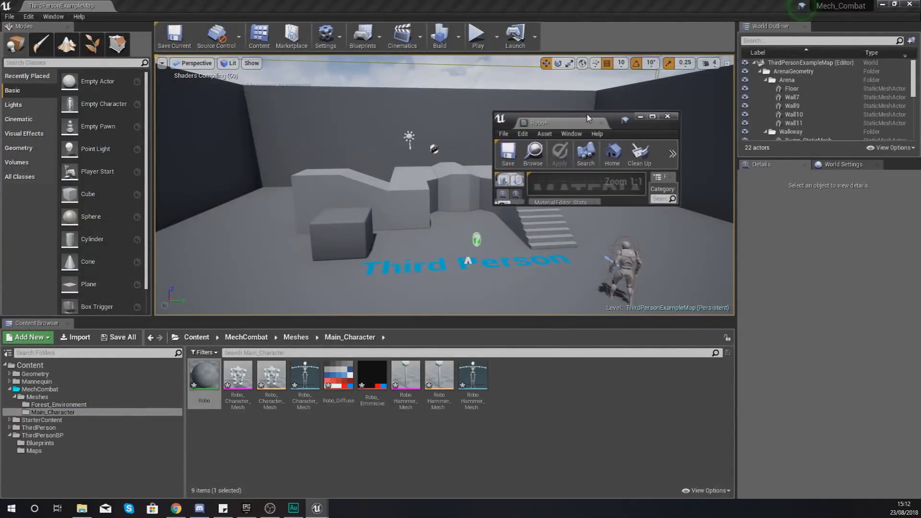
pyautogui.click(508, 157)
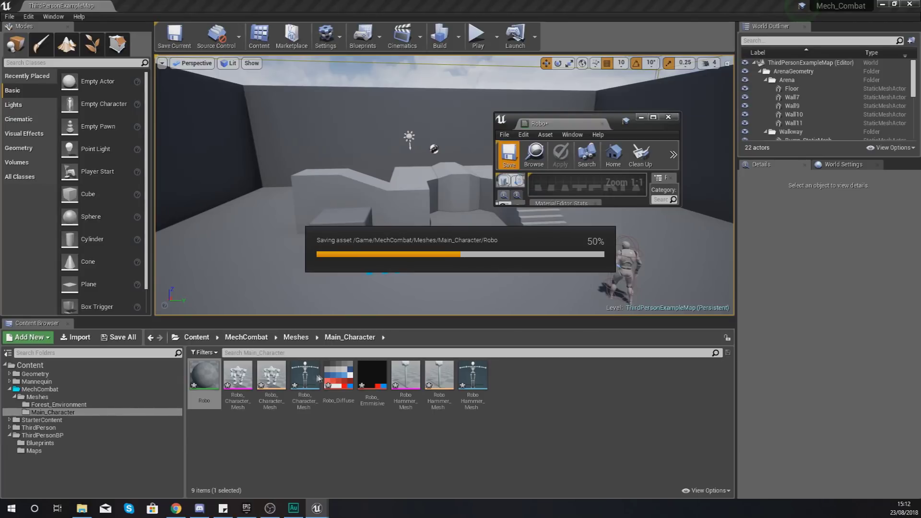
# Open Robo_Character_Mesh and inspect the textured robot up close.
pyautogui.doubleClick(238, 382)
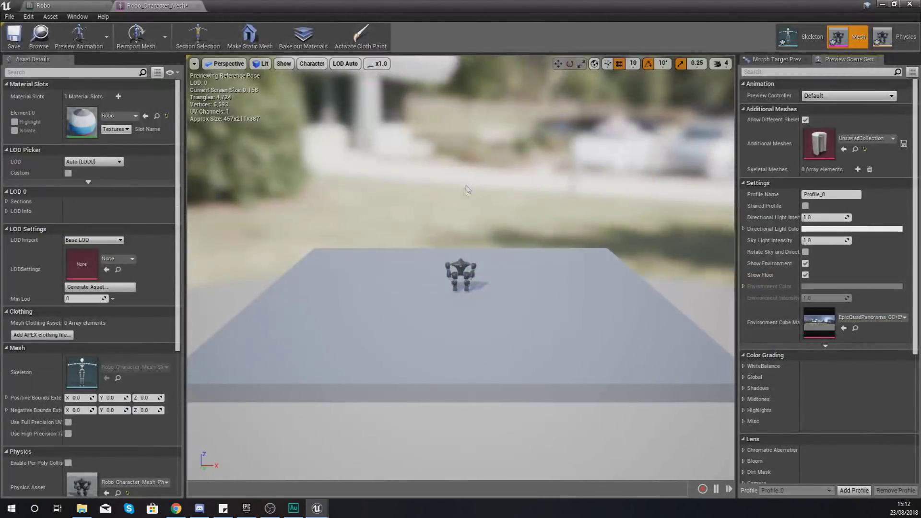
pyautogui.moveTo(467, 190); pyautogui.dragTo(468, 141)
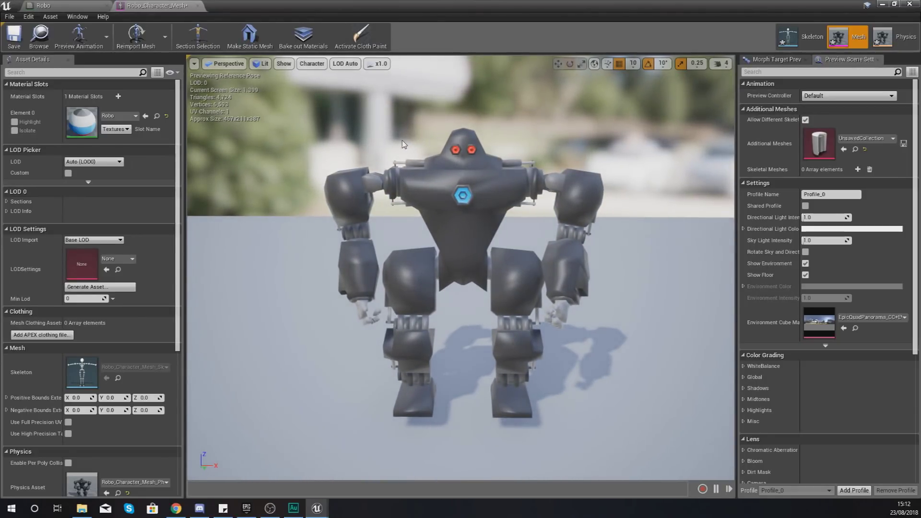
# In the Robo material, move the diffuse Texture Sample aside and add a second Texture Sample using the Robo_Emmisive texture.
pyautogui.click(94, 6)
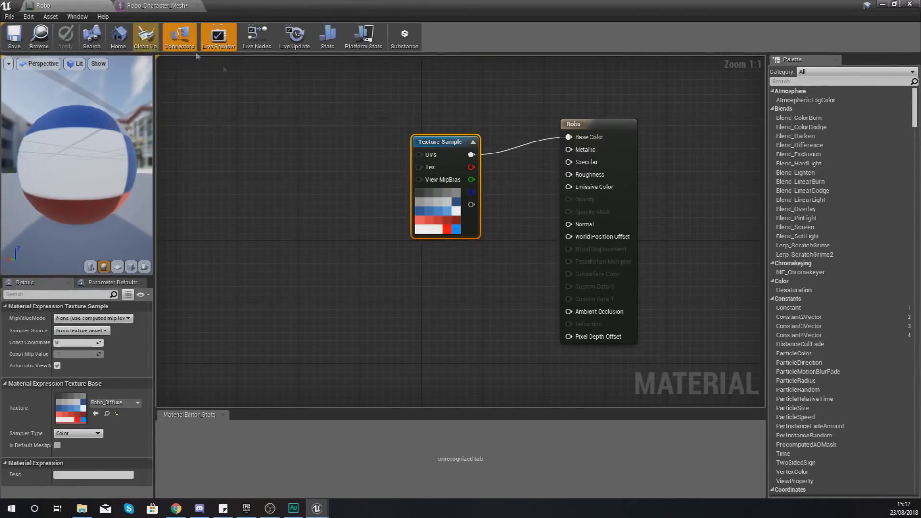
pyautogui.moveTo(448, 218); pyautogui.dragTo(336, 178)
pyautogui.click(404, 208)
pyautogui.moveTo(338, 4); pyautogui.dragTo(342, 56)
pyautogui.click(384, 365)
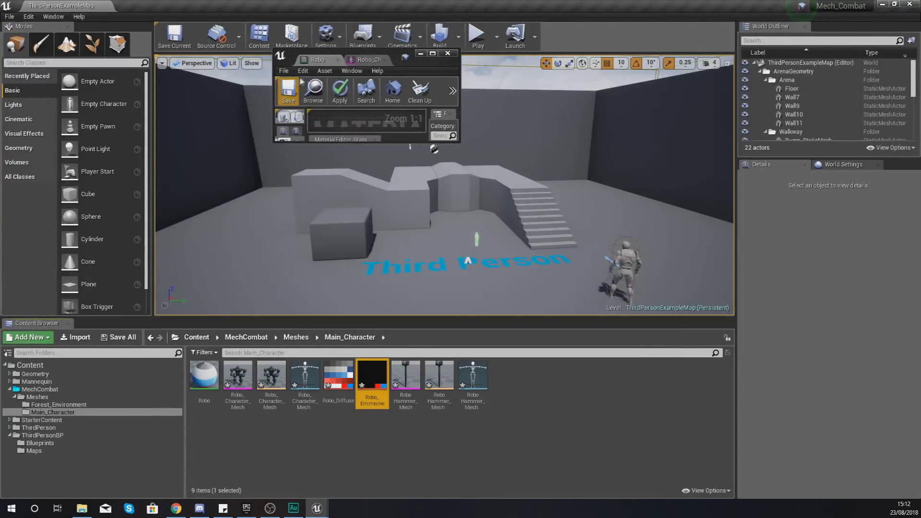
pyautogui.click(432, 54)
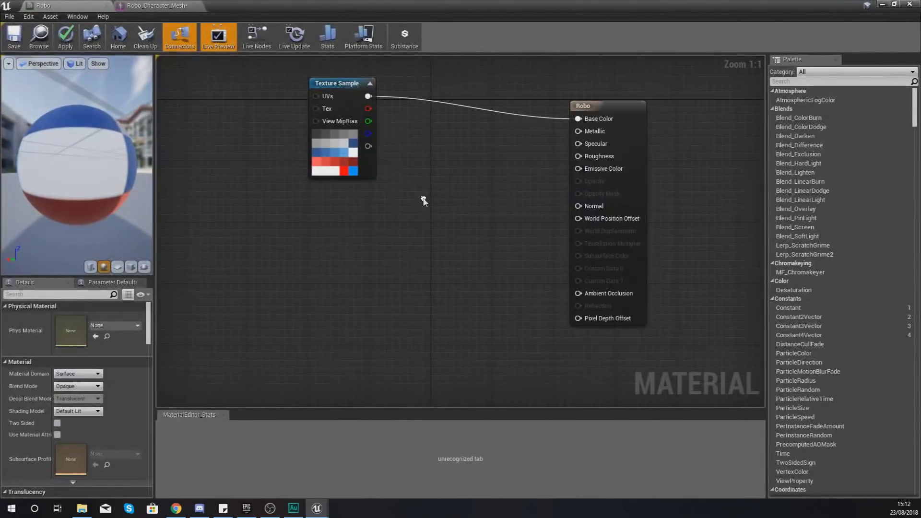
pyautogui.click(380, 218)
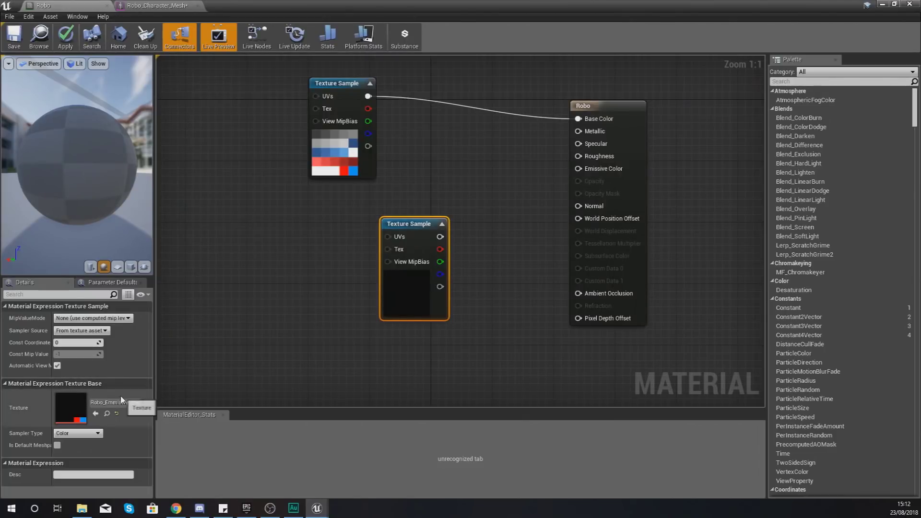
# Connect the emissive Texture Sample's RGB output to the Robo material's Emissive Color and save the material.
pyautogui.moveTo(440, 237); pyautogui.dragTo(578, 168)
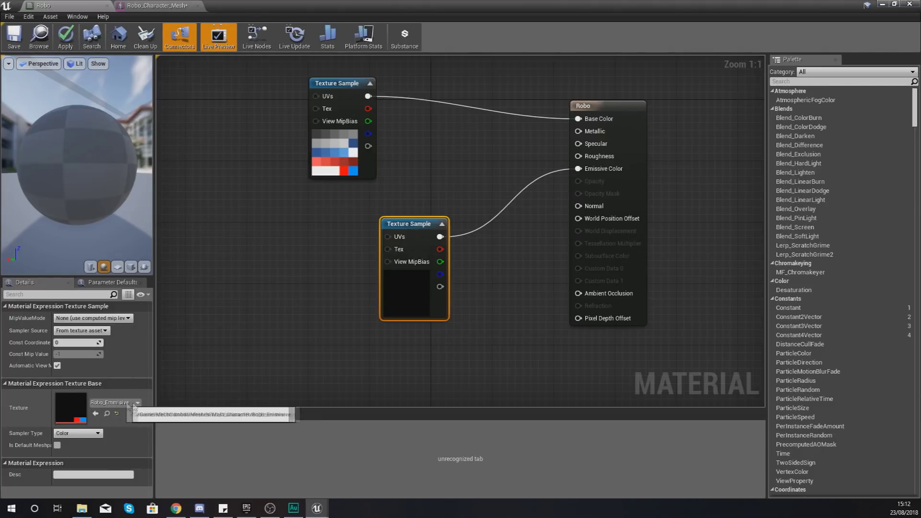
pyautogui.click(272, 303)
pyautogui.click(413, 283)
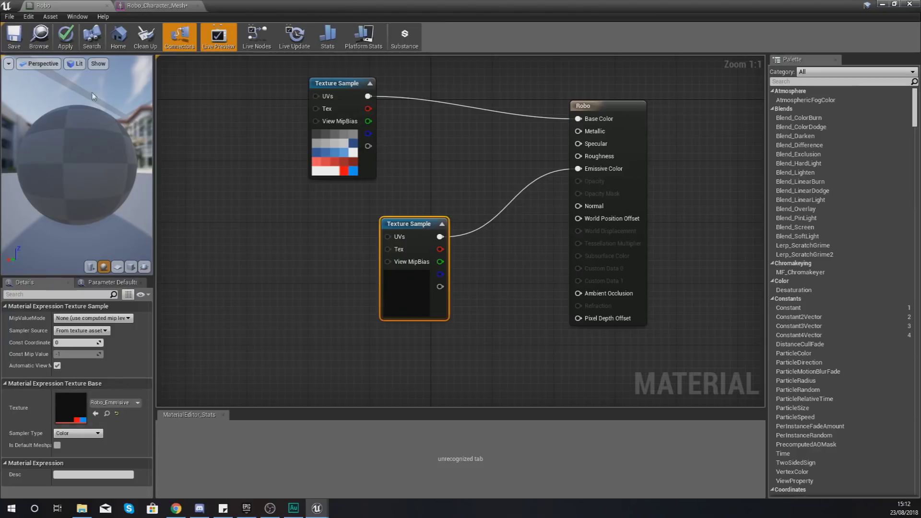
pyautogui.click(21, 46)
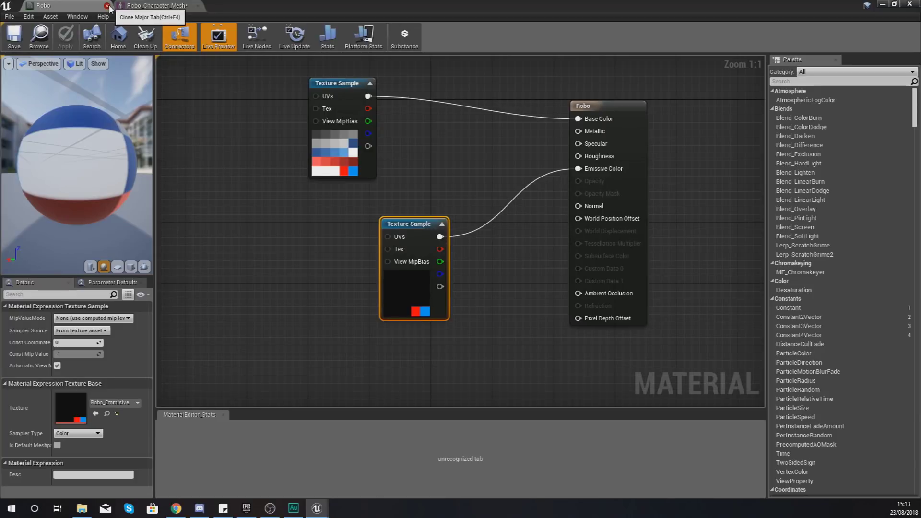
# Close the Robo material, check the robot character mesh, and close its editor to return to the level.
pyautogui.click(107, 6)
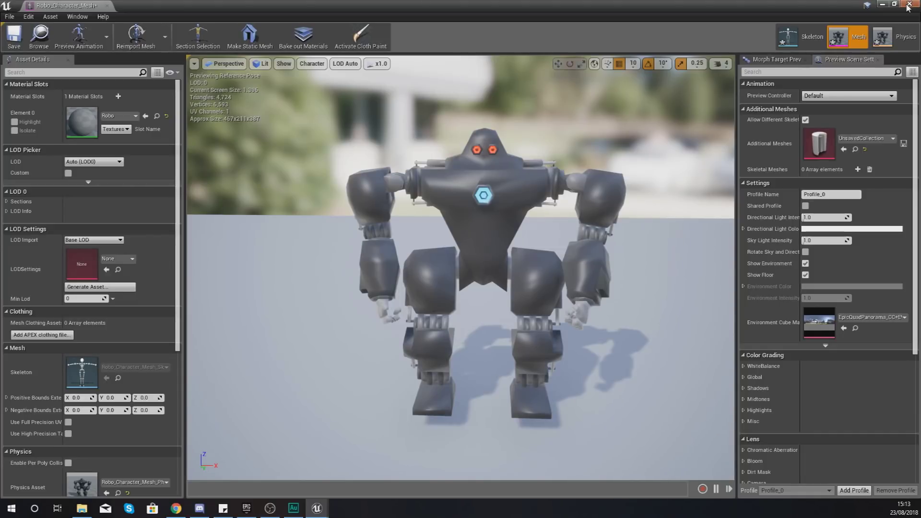
pyautogui.click(908, 6)
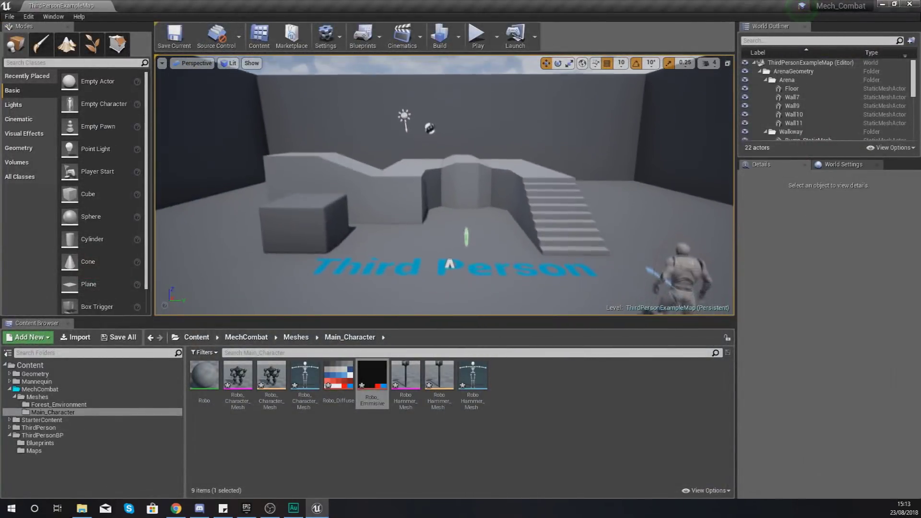
pyautogui.moveTo(468, 222)
pyautogui.mouseDown()
pyautogui.moveTo(475, 214)
pyautogui.moveTo(468, 222)
pyautogui.mouseUp()
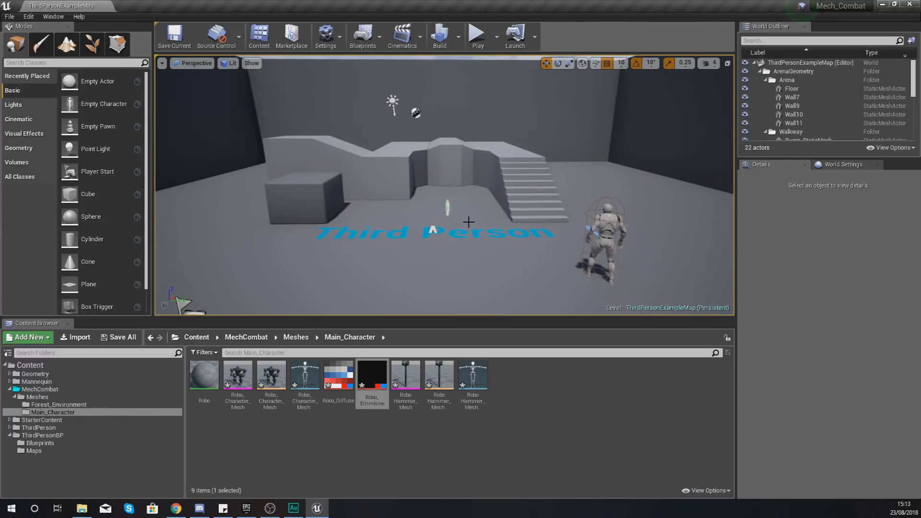